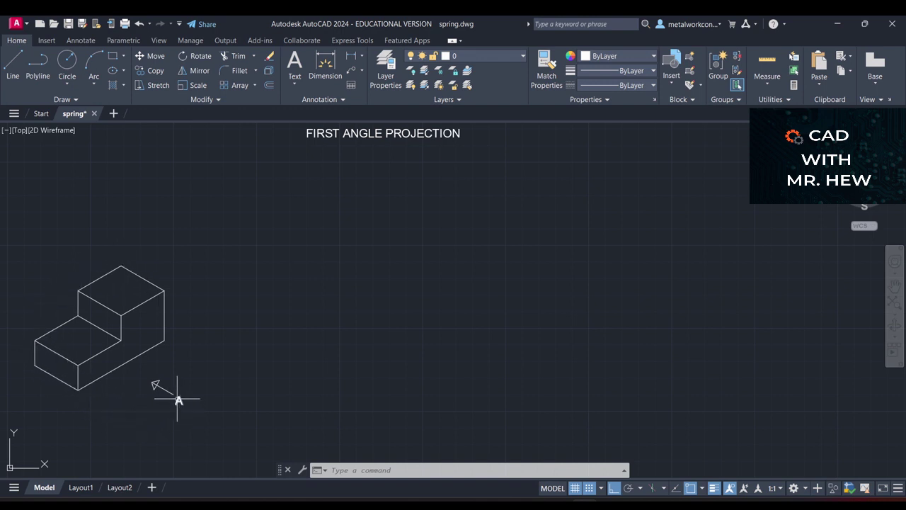
- Highlight the edges of the L-shaped face seen from arrow A on the isometric block, then clear the selection
{"action": "left_click", "coordinate": [130, 361]}
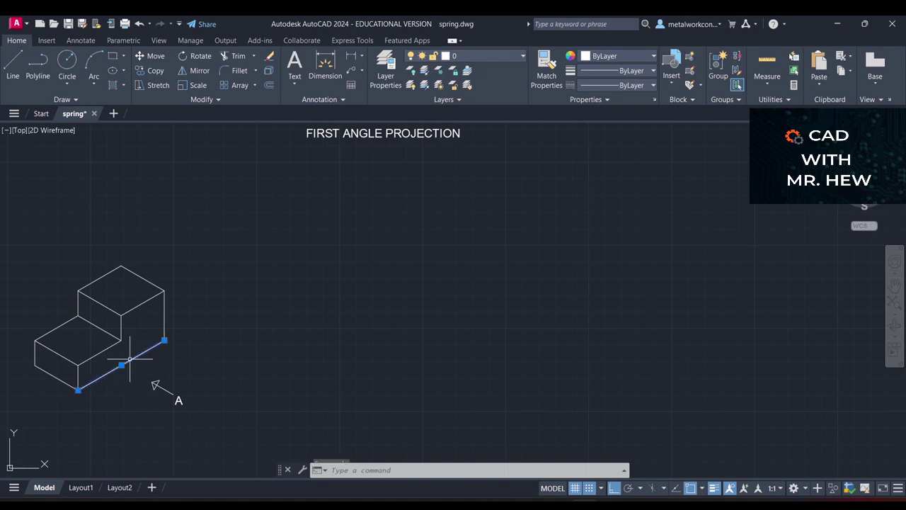
{"action": "left_click", "coordinate": [133, 308]}
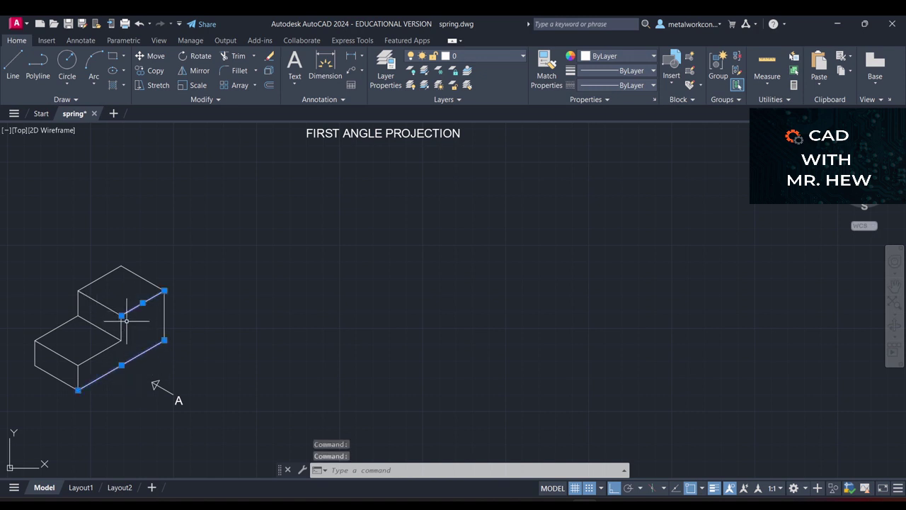
{"action": "left_click", "coordinate": [121, 326]}
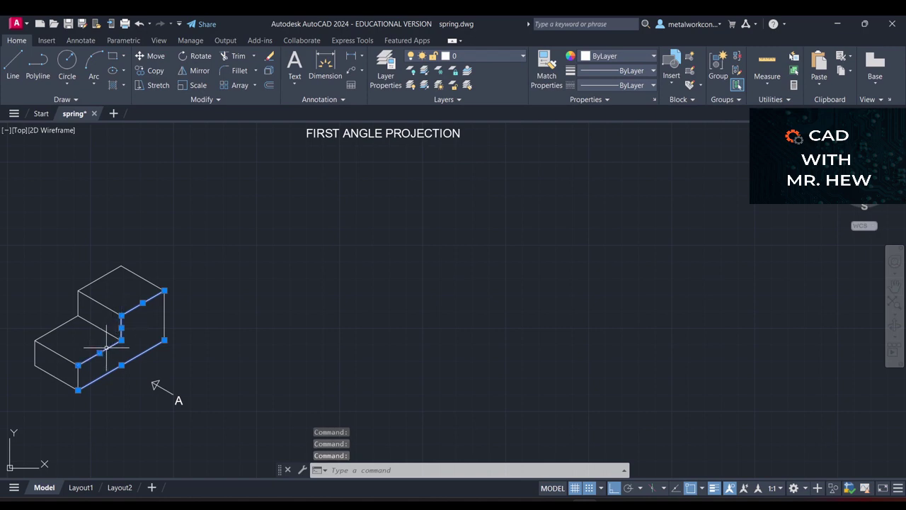
{"action": "left_click", "coordinate": [78, 377]}
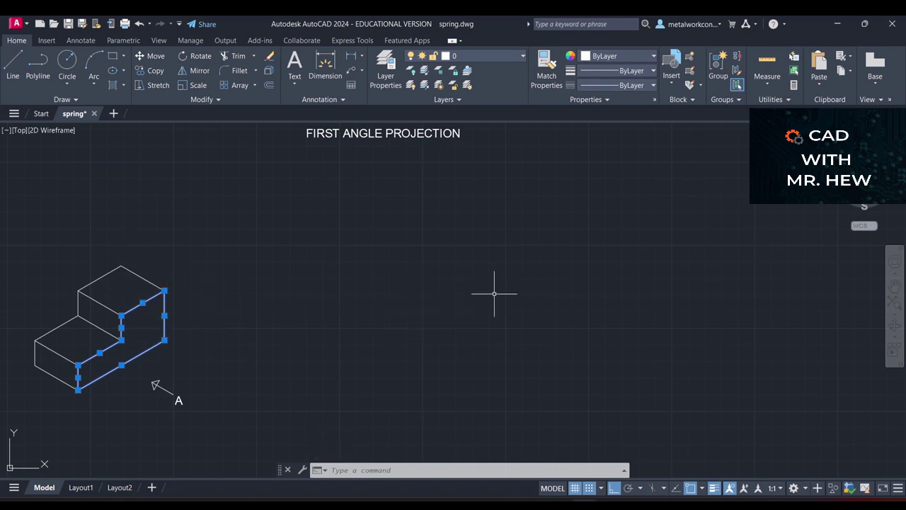
{"action": "key", "text": "Escape"}
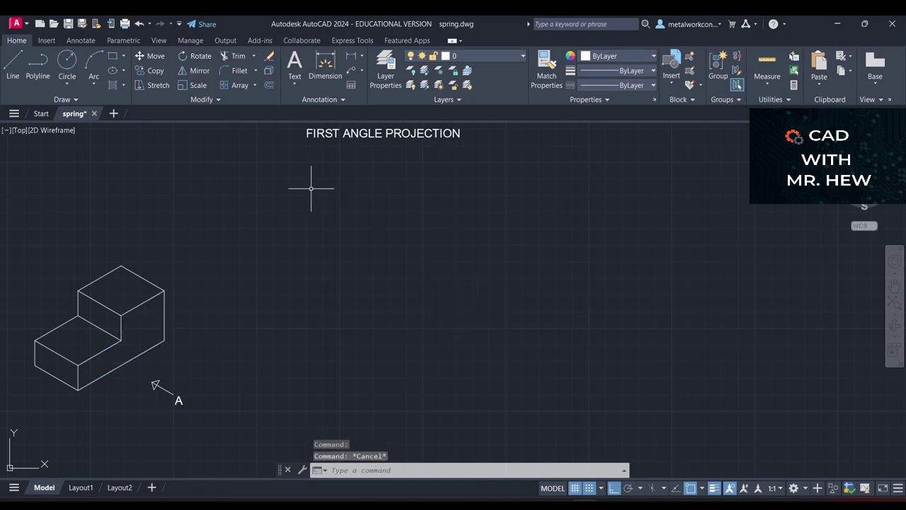
- Draw a long horizontal reference line across the empty drawing area beside the isometric block
{"action": "left_click", "coordinate": [12, 62]}
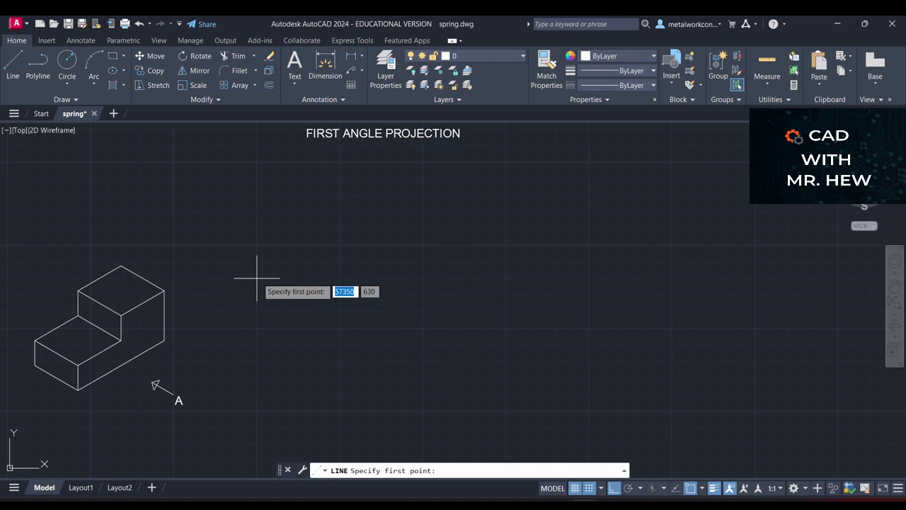
{"action": "left_click", "coordinate": [257, 279]}
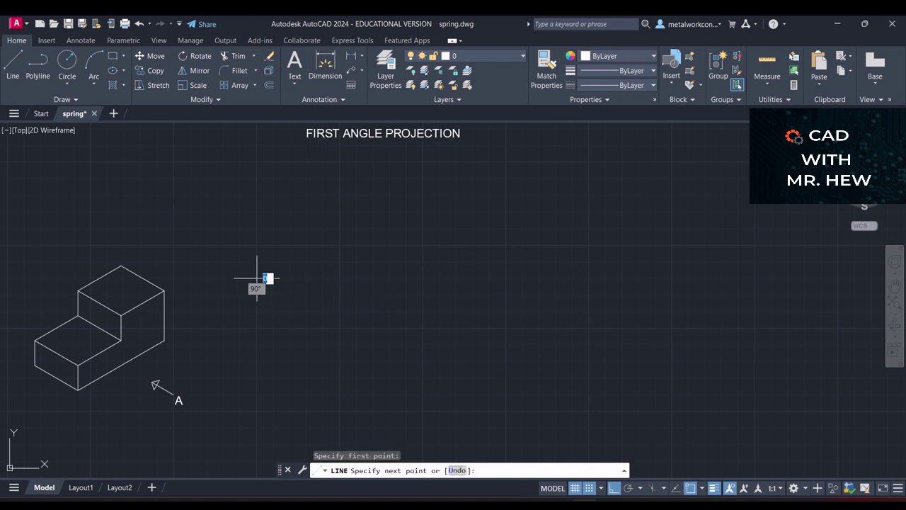
{"action": "left_click", "coordinate": [839, 278]}
{"action": "key", "text": "Return"}
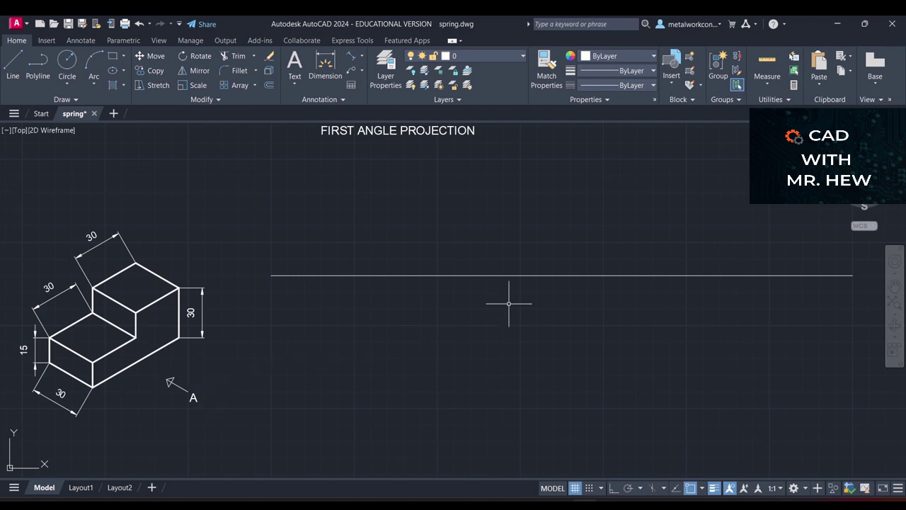
- Draw the front elevation's base 60 long on the reference line and its right edge 30 high
{"action": "left_click", "coordinate": [15, 66]}
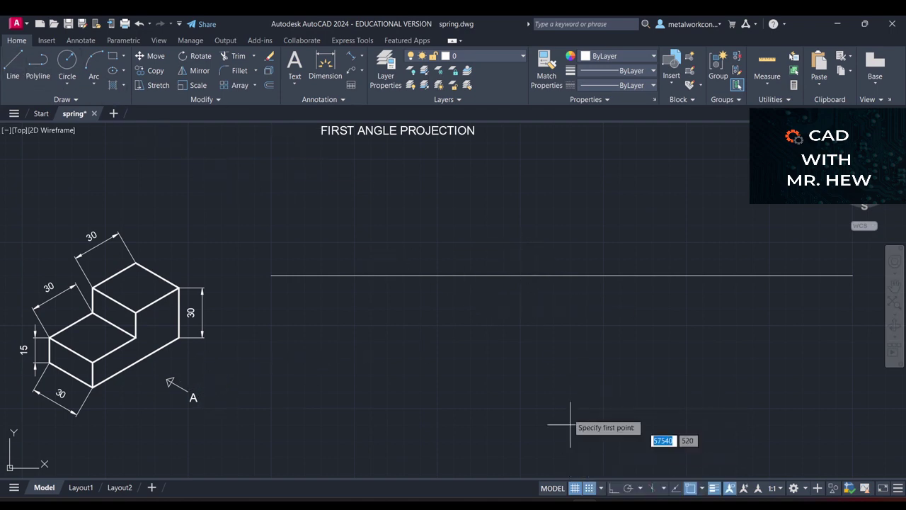
{"action": "left_click", "coordinate": [520, 275]}
{"action": "type", "text": "70"}
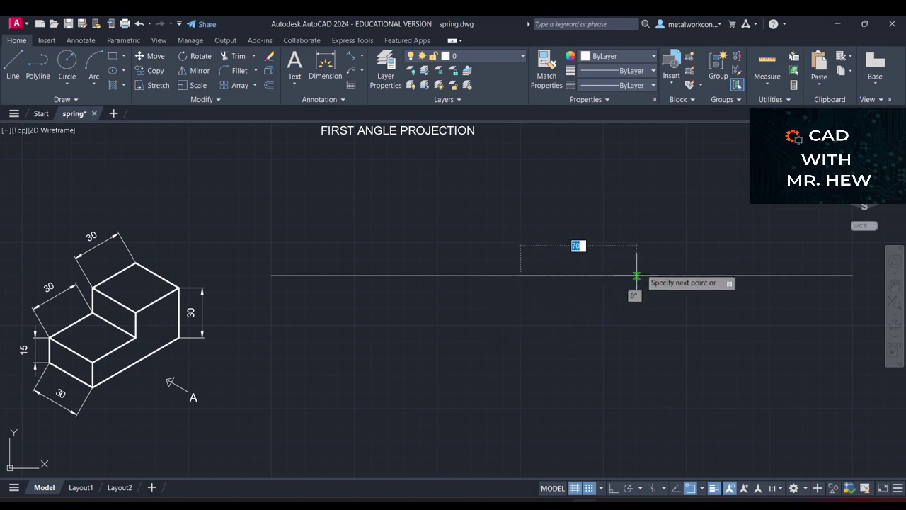
{"action": "type", "text": "6"}
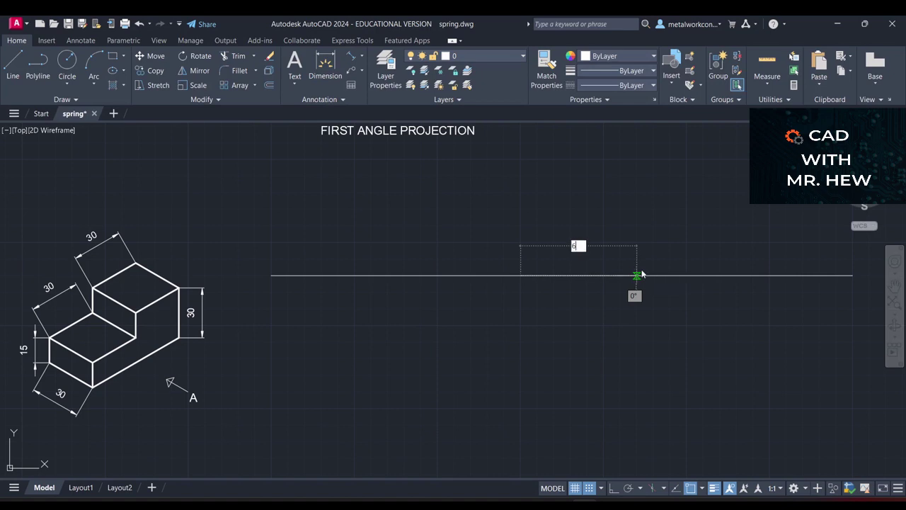
{"action": "type", "text": "0"}
{"action": "key", "text": "Return"}
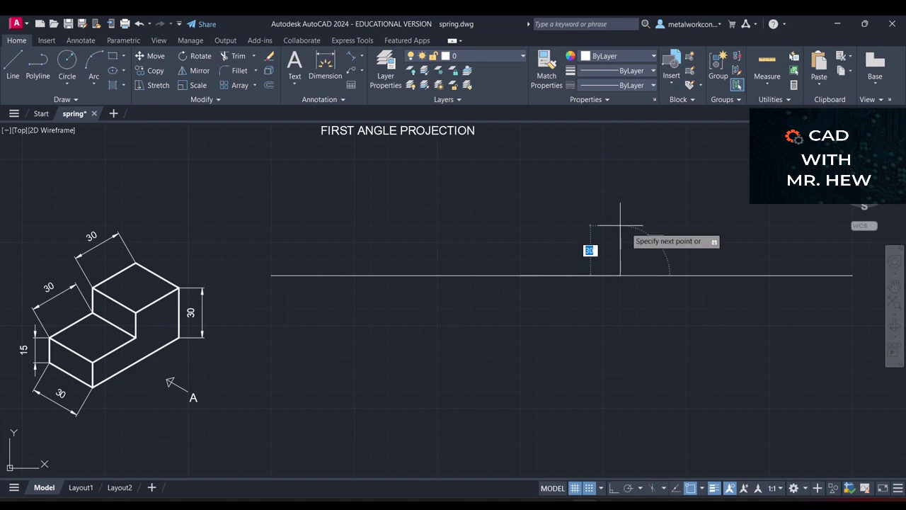
{"action": "type", "text": "30"}
{"action": "key", "text": "Return"}
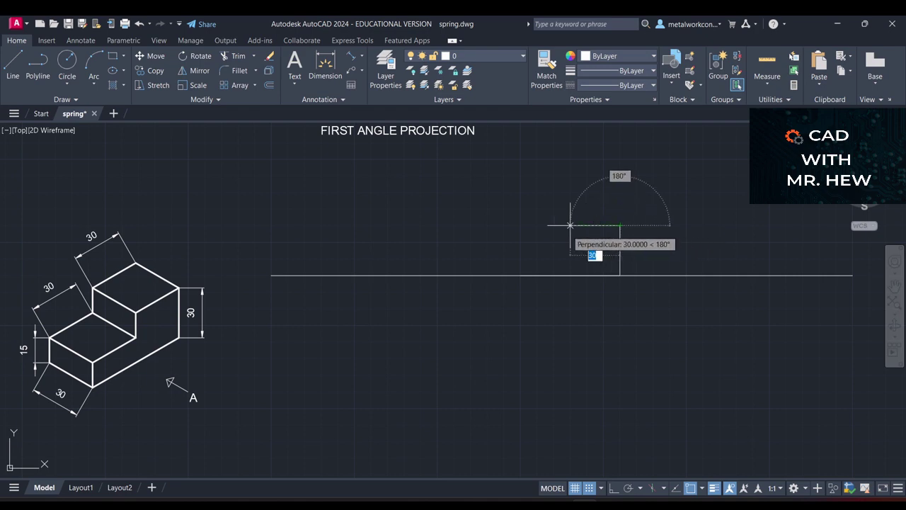
- Complete the front elevation's stepped outline with a 30 top edge, 15 drop, 30 lower ledge in ortho mode, and a 15 closing edge
{"action": "type", "text": "3"}
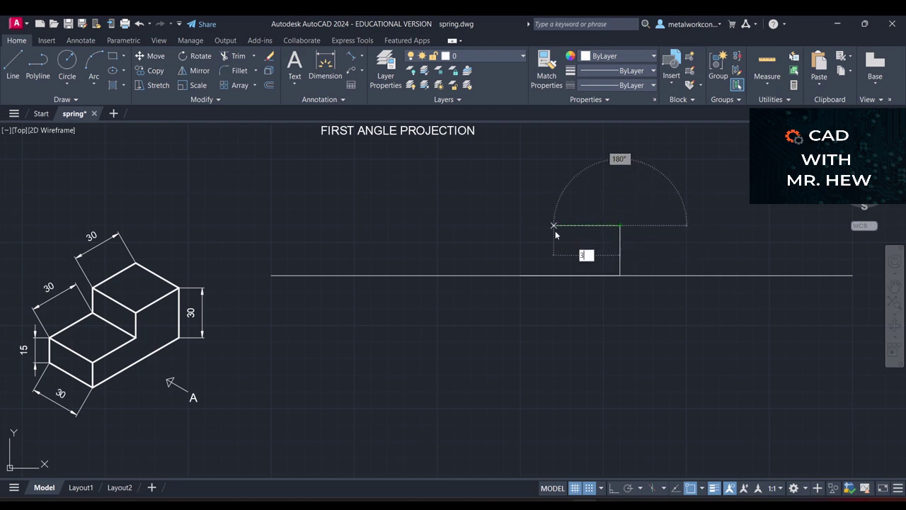
{"action": "key", "text": "Return"}
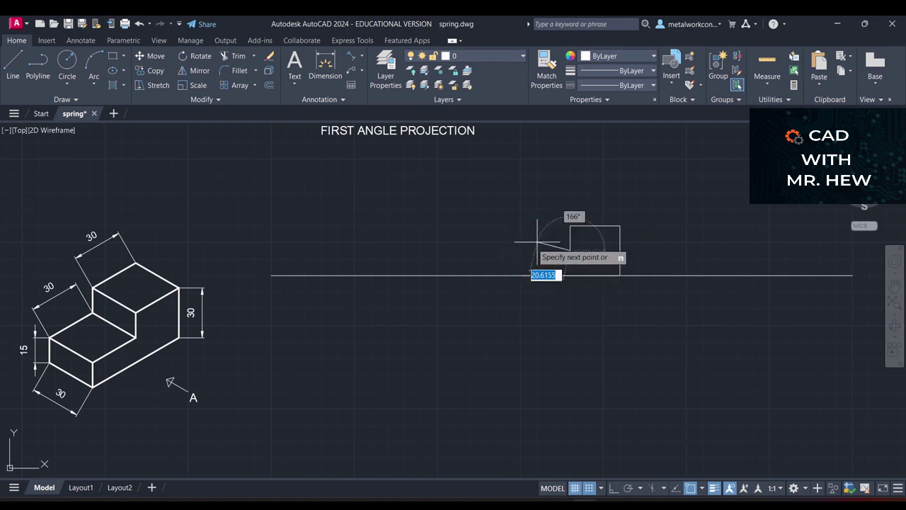
{"action": "left_click", "coordinate": [613, 488]}
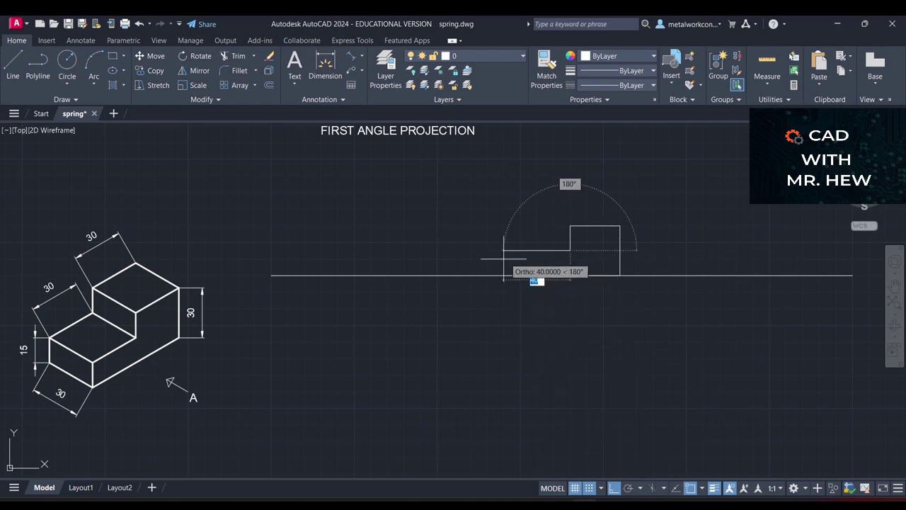
{"action": "type", "text": "3"}
{"action": "key", "text": "Return"}
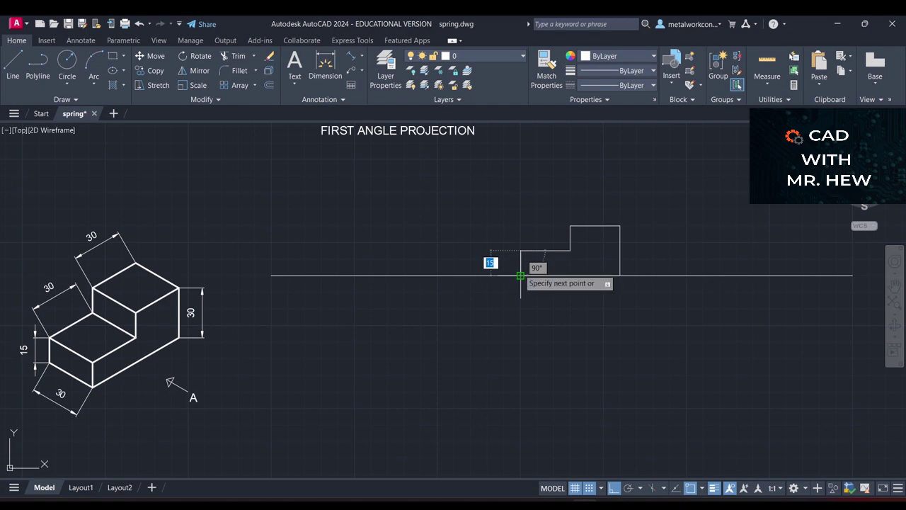
{"action": "left_click", "coordinate": [521, 275]}
{"action": "key", "text": "Return"}
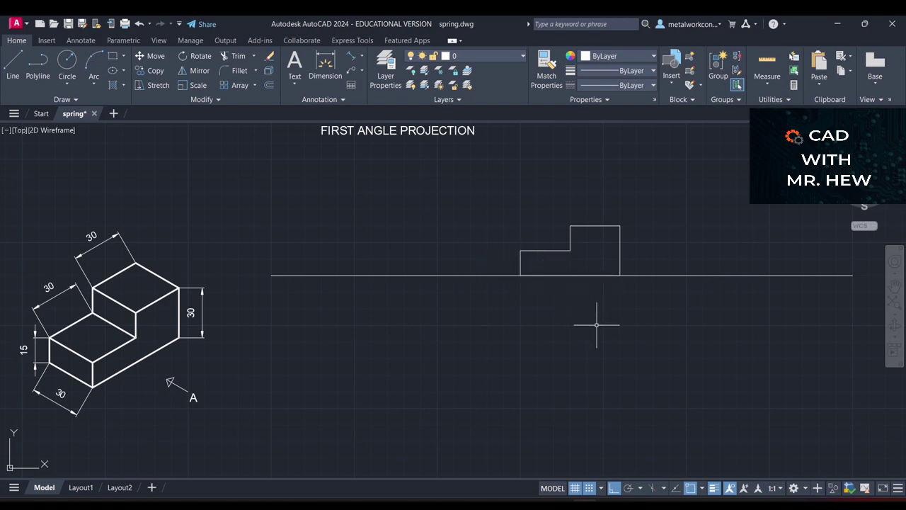
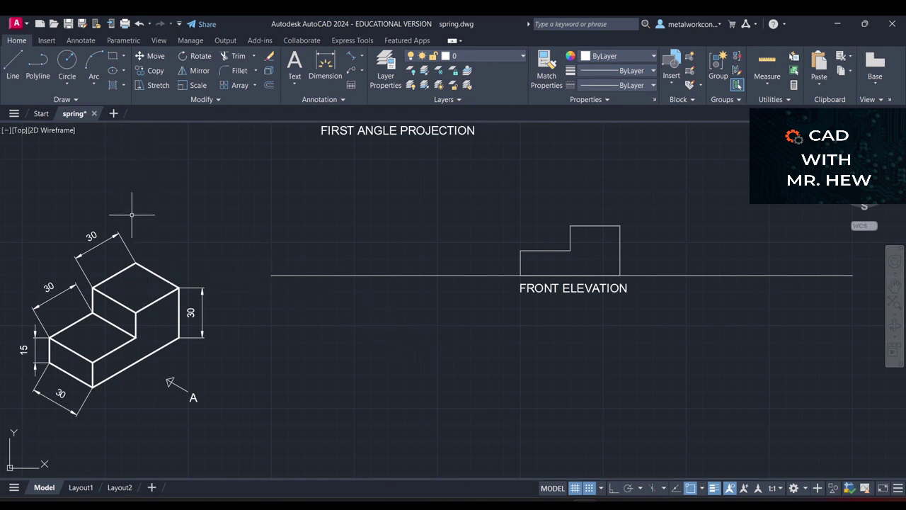
- Draw a vertical projection line about 120 long straight down from the front elevation's lower-left corner, using ortho mode
{"action": "left_click", "coordinate": [13, 68]}
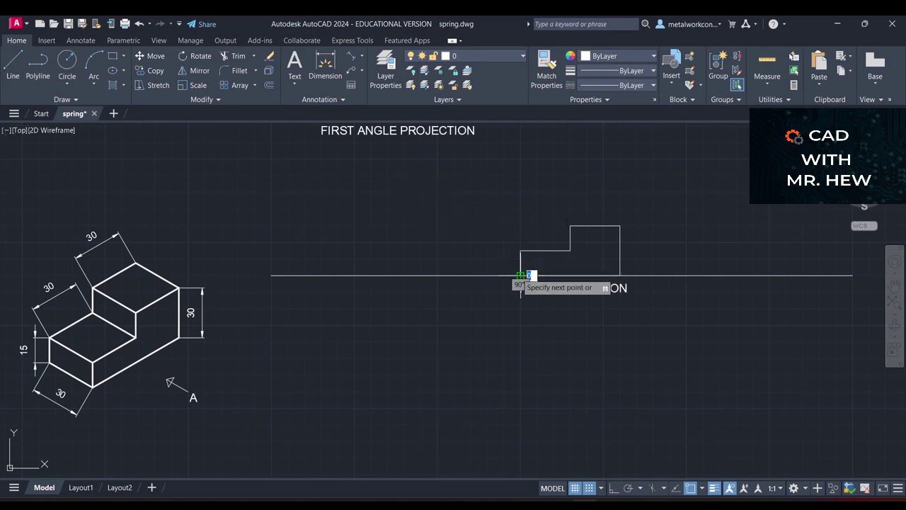
{"action": "left_click", "coordinate": [521, 275]}
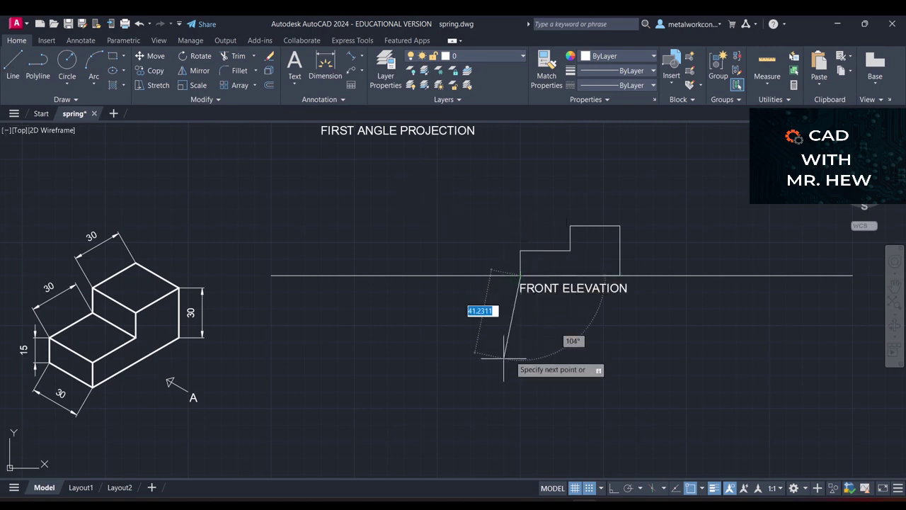
{"action": "left_click", "coordinate": [613, 489]}
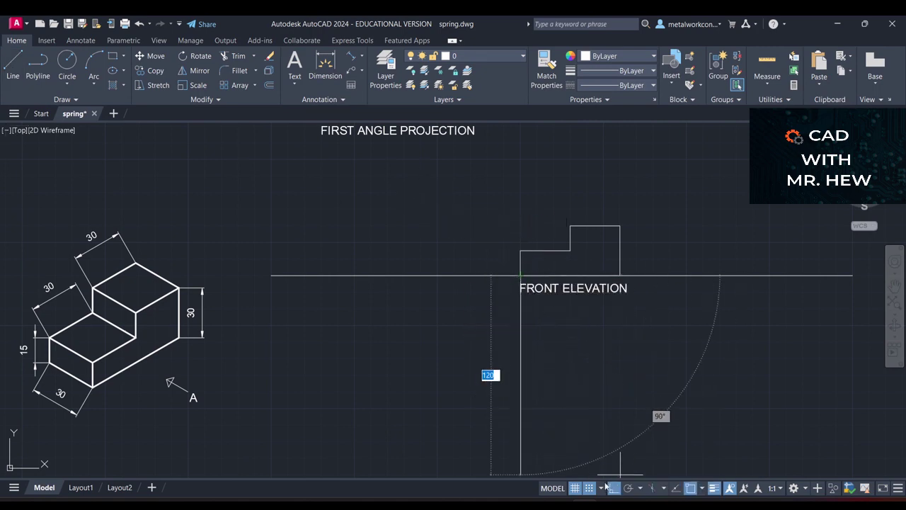
{"action": "left_click", "coordinate": [521, 457]}
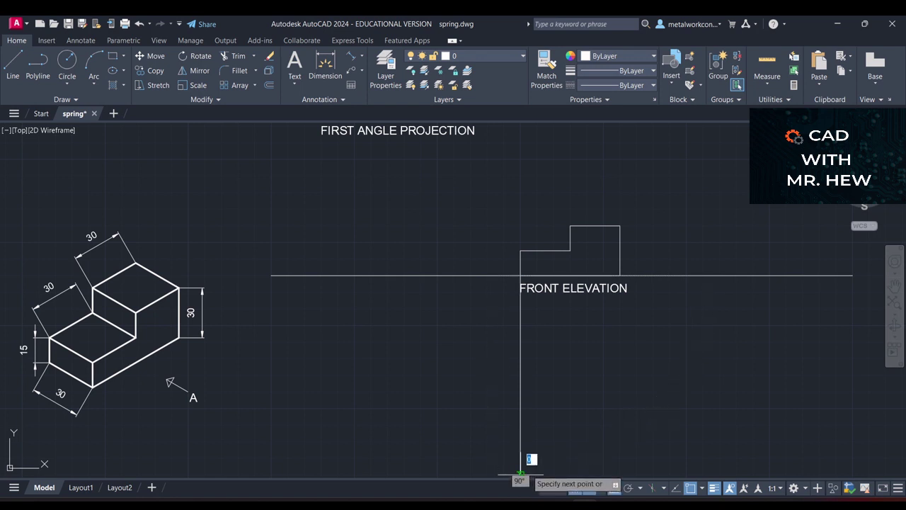
{"action": "key", "text": "Escape"}
- Draw matching vertical projection lines down from the front elevation's inner step corner and its lower-right corner
{"action": "key", "text": "space"}
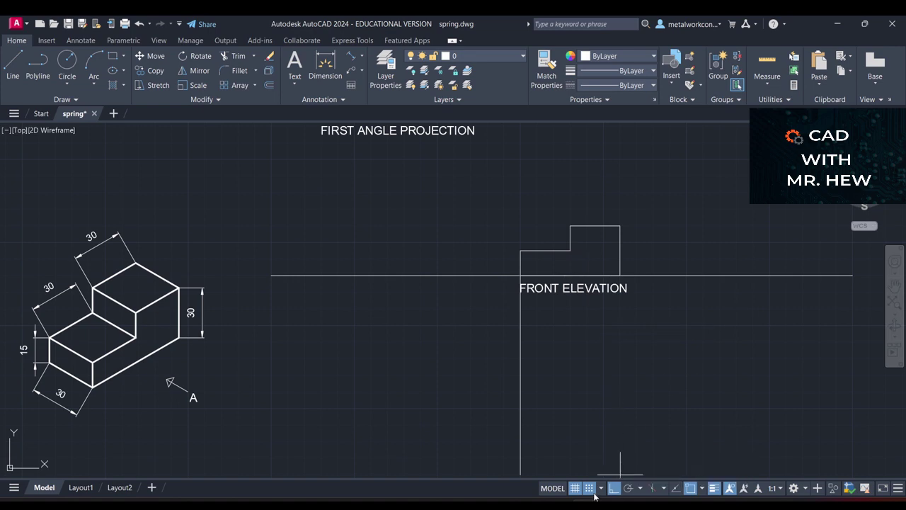
{"action": "left_click", "coordinate": [570, 251]}
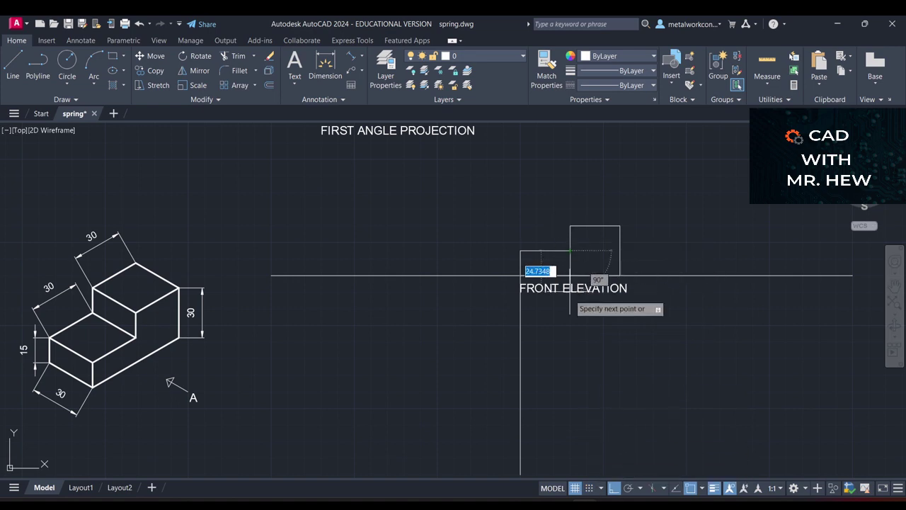
{"action": "left_click", "coordinate": [572, 474]}
{"action": "key", "text": "Return"}
{"action": "key", "text": "Return"}
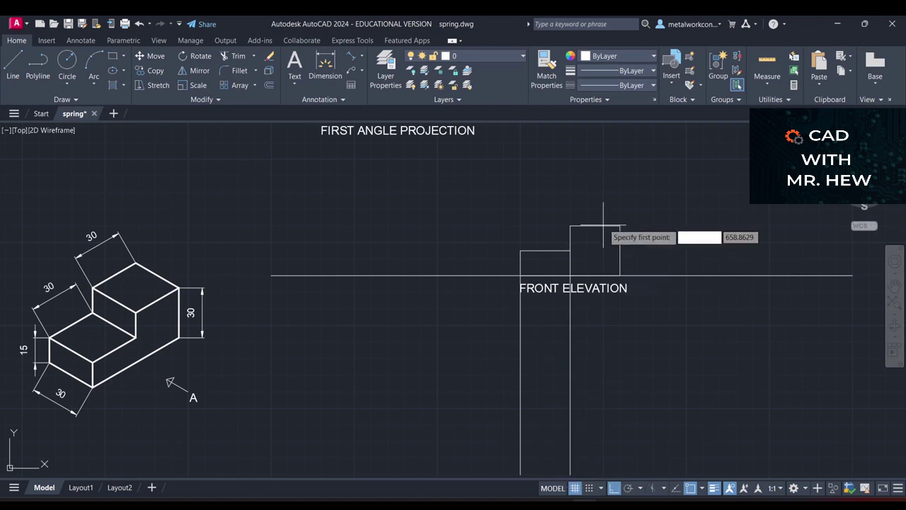
{"action": "left_click", "coordinate": [620, 276]}
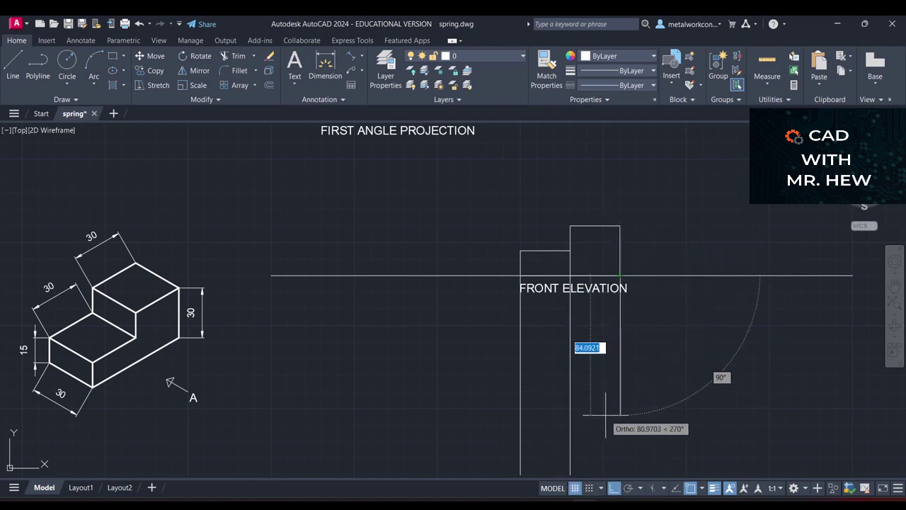
{"action": "left_click", "coordinate": [621, 476]}
{"action": "key", "text": "Return"}
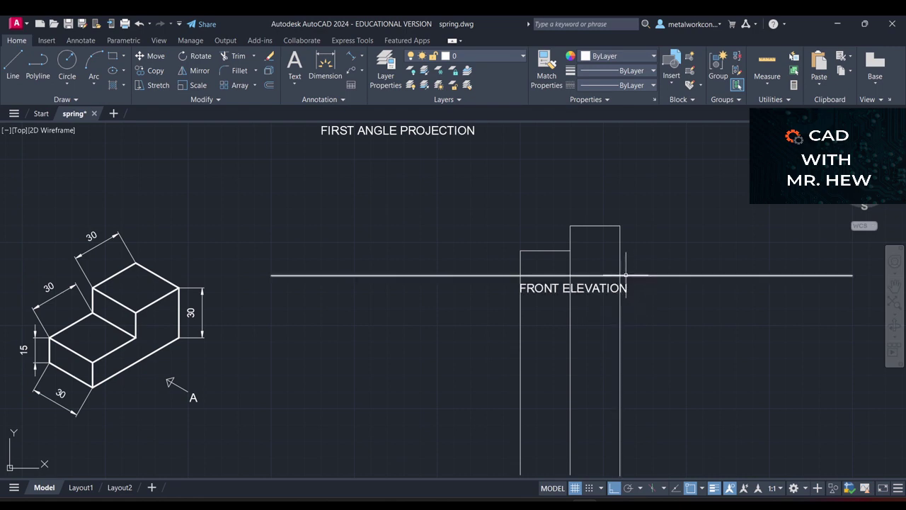
- Draw a 25 long spacing line down the first projection line from the front elevation's lower-left corner
{"action": "mouse_move", "coordinate": [626, 275]}
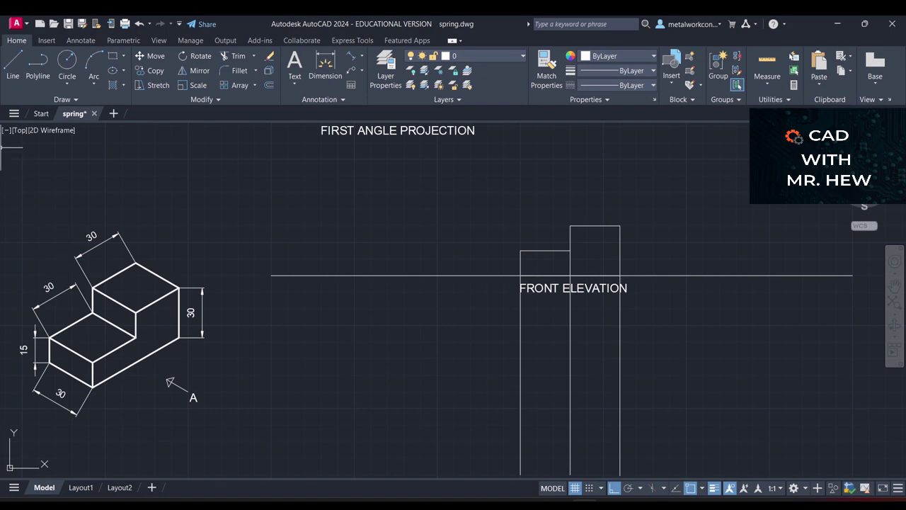
{"action": "left_click", "coordinate": [13, 65]}
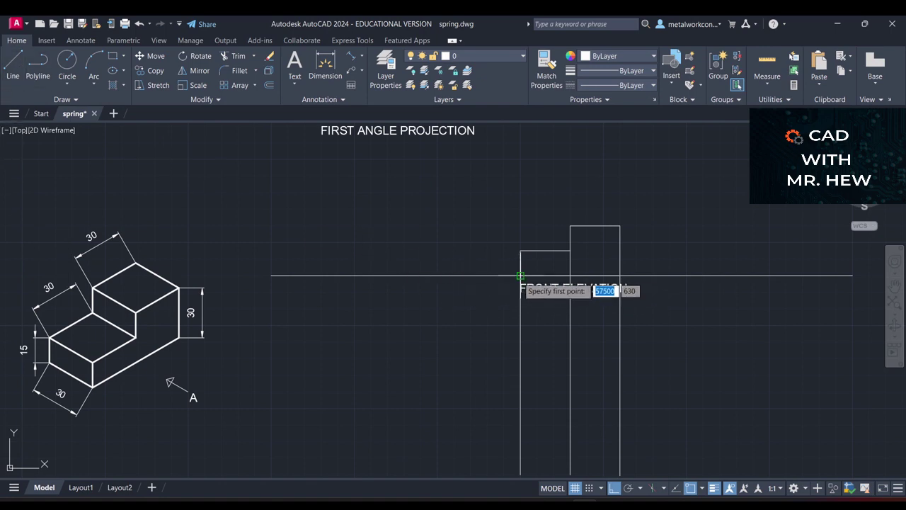
{"action": "left_click", "coordinate": [521, 276]}
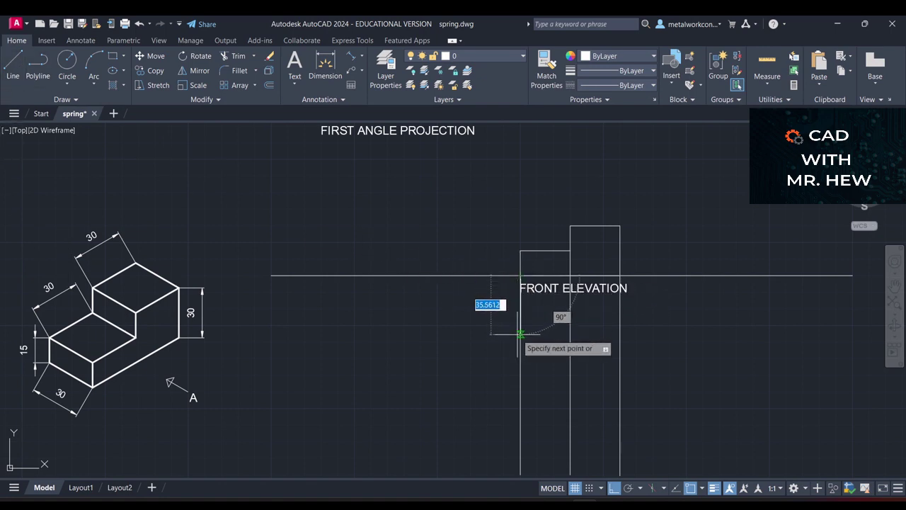
{"action": "type", "text": "2"}
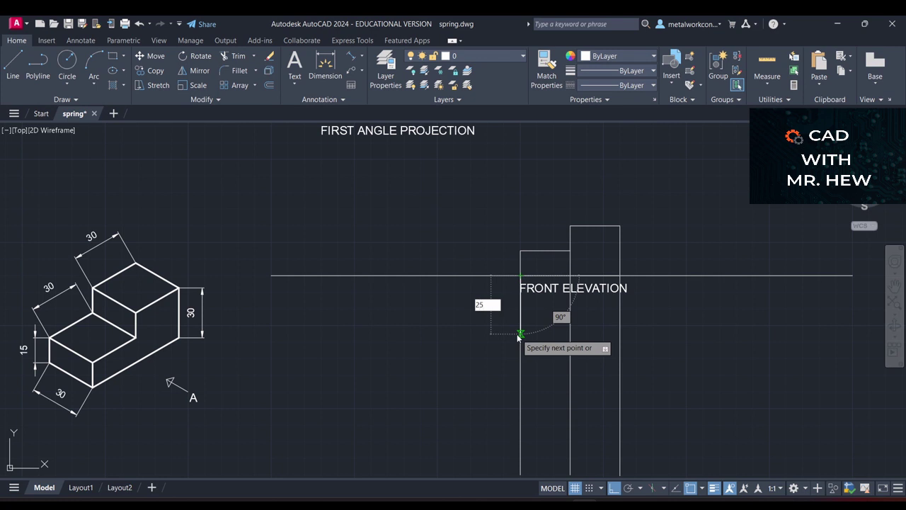
{"action": "type", "text": "5"}
{"action": "key", "text": "Return"}
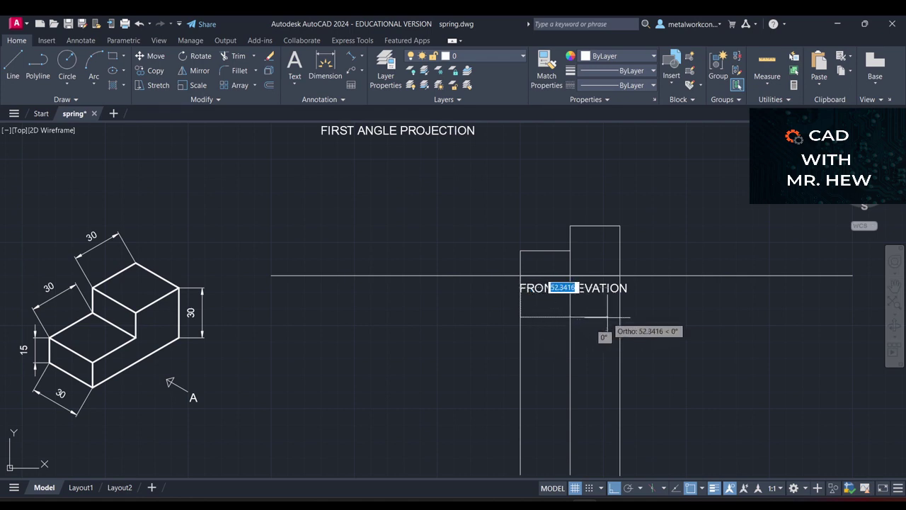
- Complete the plan as a rectangle 60 wide and 30 deep between the outer projection lines below the front elevation, using ortho mode
{"action": "type", "text": "42"}
{"action": "key", "text": "Return"}
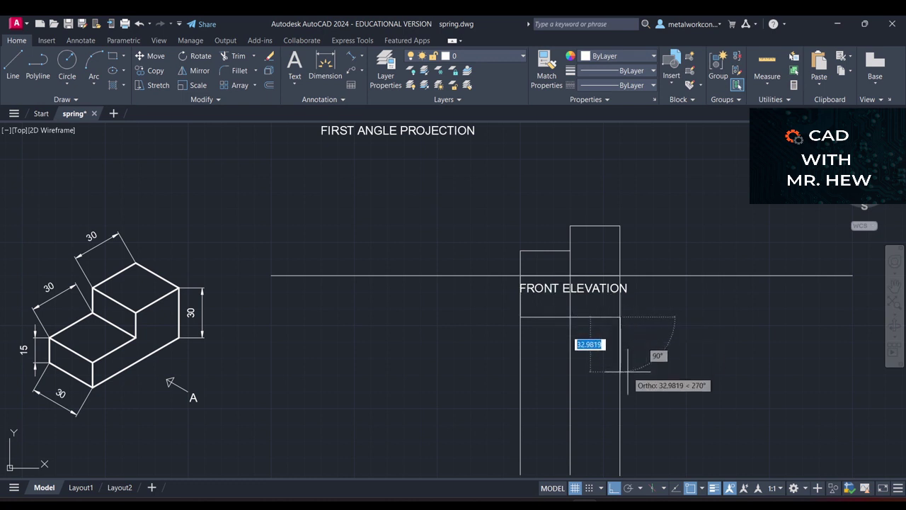
{"action": "type", "text": "42"}
{"action": "key", "text": "Return"}
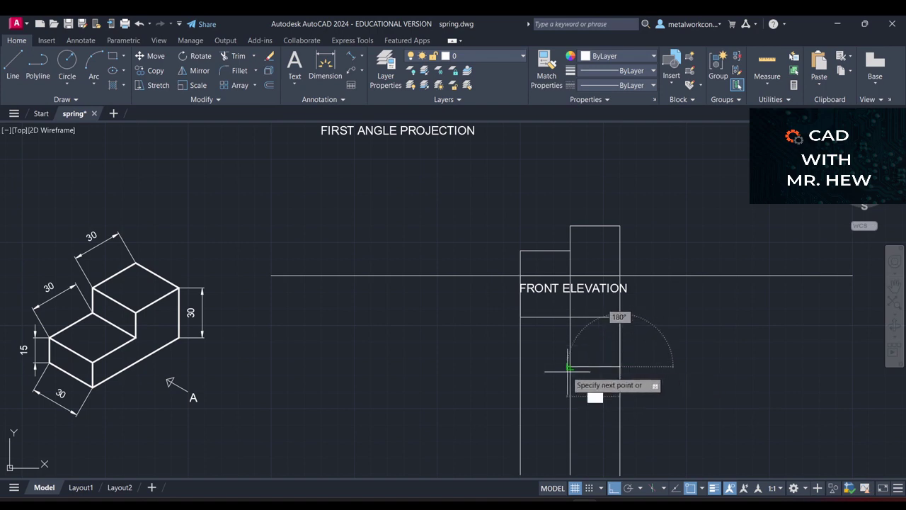
{"action": "type", "text": "6"}
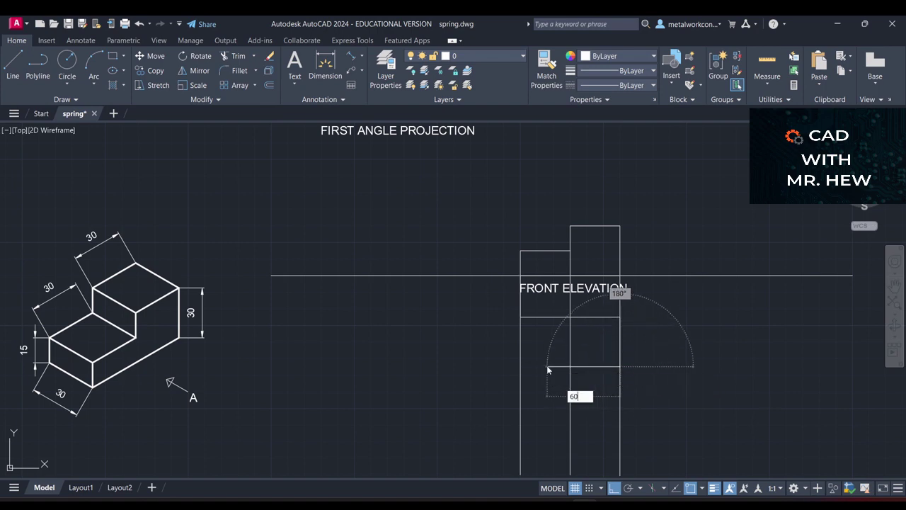
{"action": "type", "text": "0"}
{"action": "key", "text": "Return"}
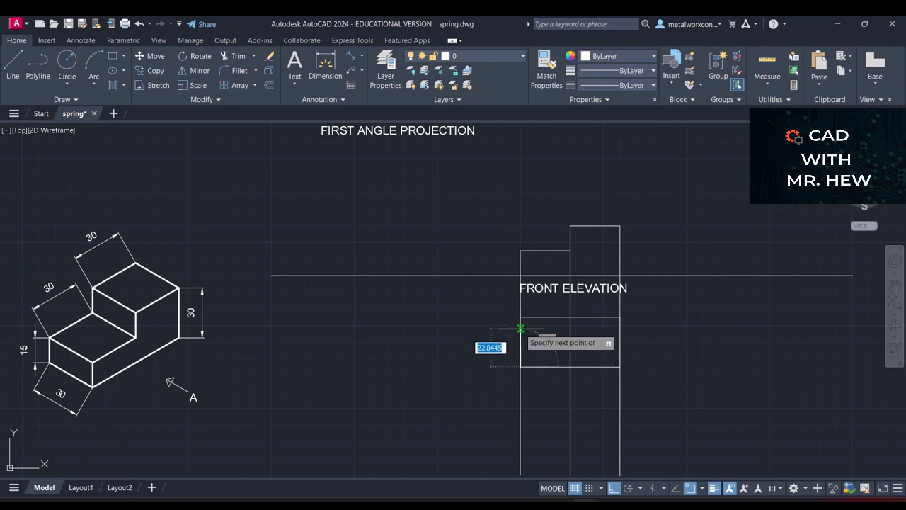
{"action": "type", "text": "30"}
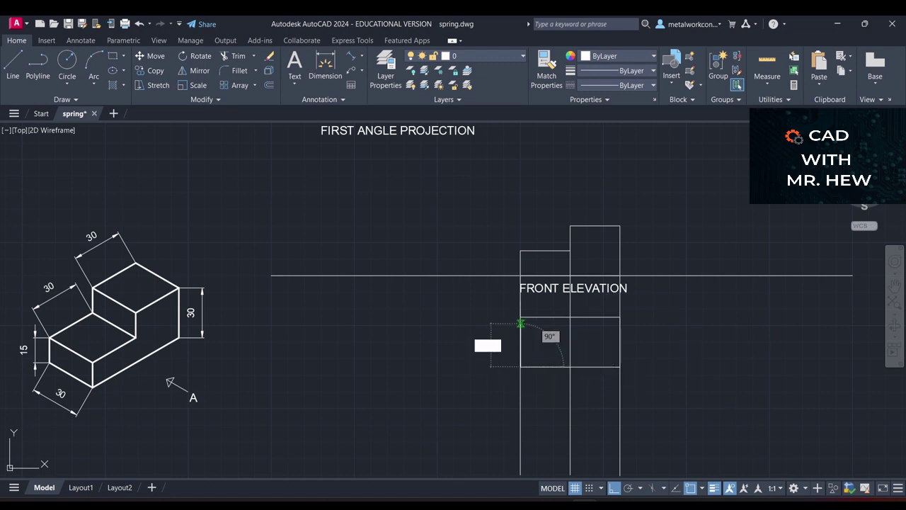
{"action": "key", "text": "Return"}
{"action": "key", "text": "Escape"}
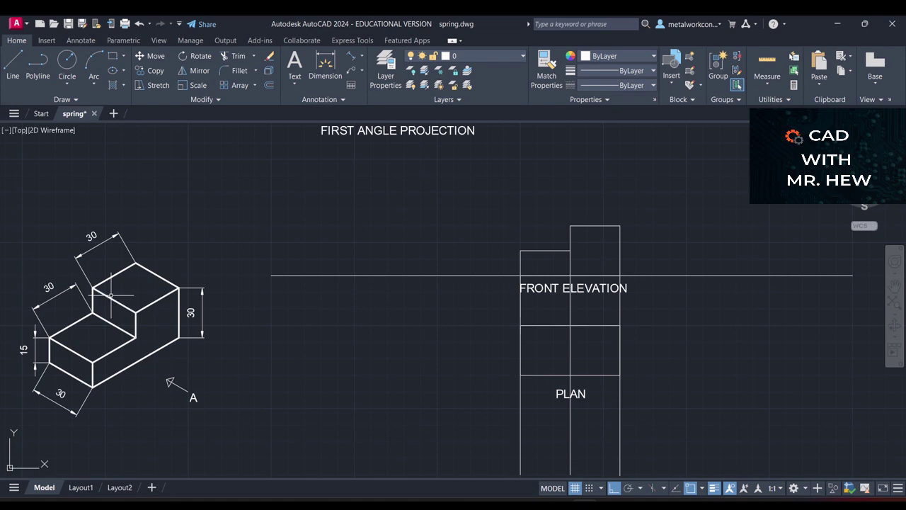
- Highlight the edges of the isometric block's two upward-facing surfaces to examine what the plan shows
{"action": "left_click", "coordinate": [159, 297]}
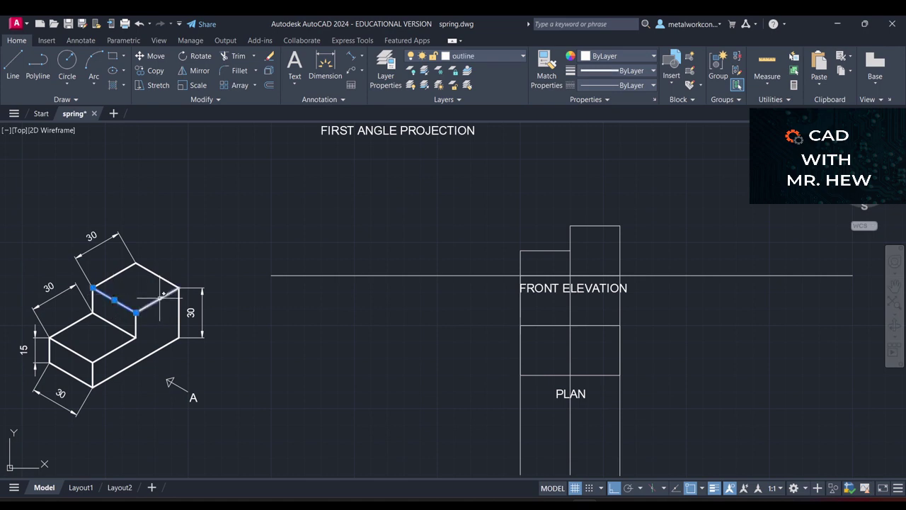
{"action": "left_click", "coordinate": [163, 273]}
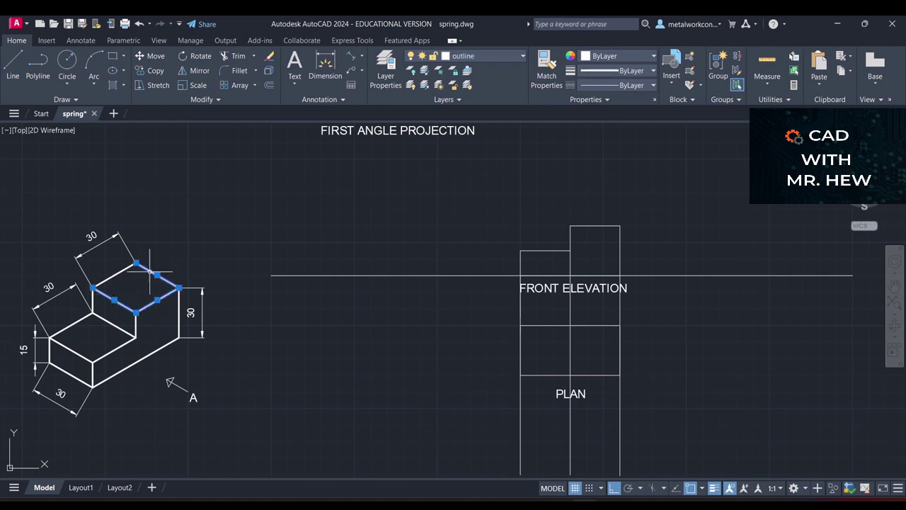
{"action": "left_click", "coordinate": [74, 323]}
{"action": "left_click", "coordinate": [68, 349]}
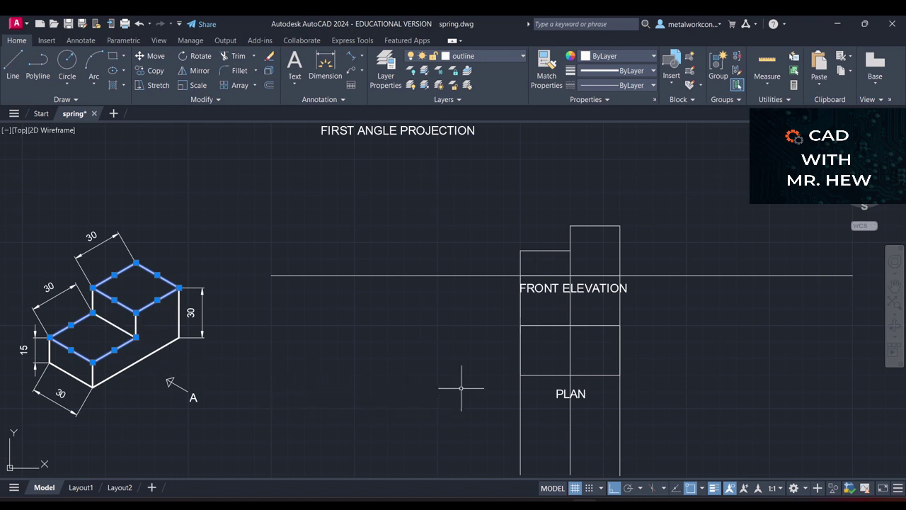
{"action": "key", "text": "Escape"}
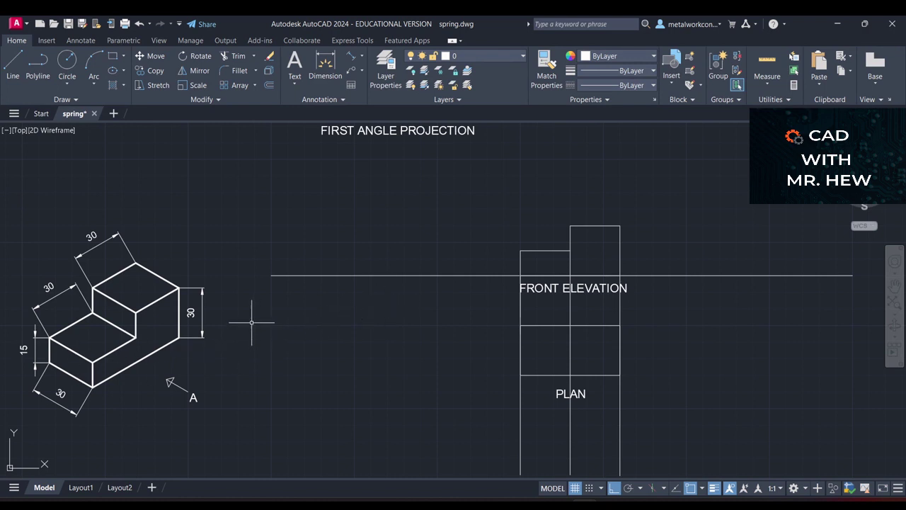
- Draw a 100 long diagonal projection line at 315° from the front elevation's lower-right corner with ortho mode off
{"action": "left_click", "coordinate": [13, 67]}
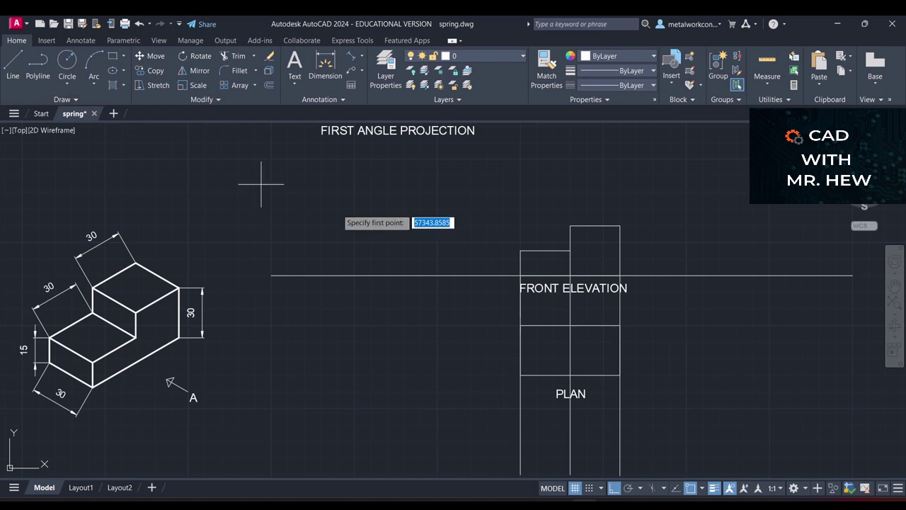
{"action": "left_click", "coordinate": [620, 275]}
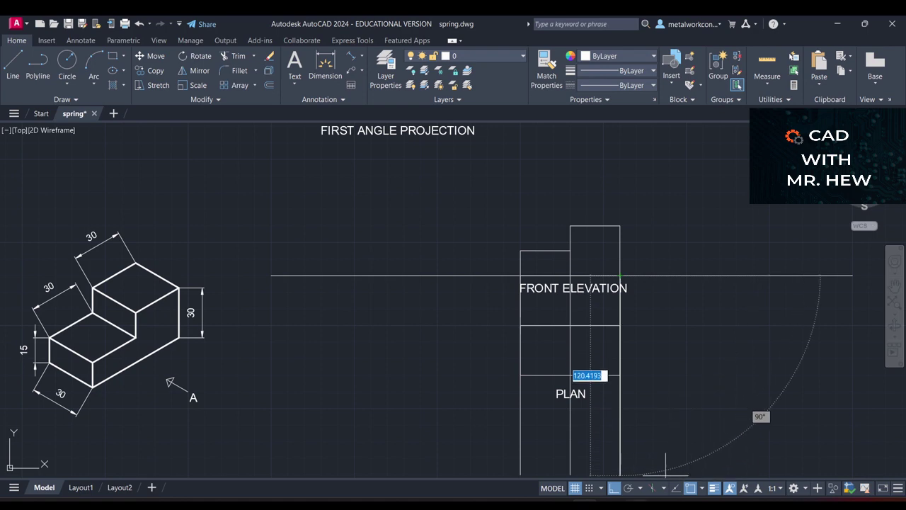
{"action": "left_click", "coordinate": [619, 491]}
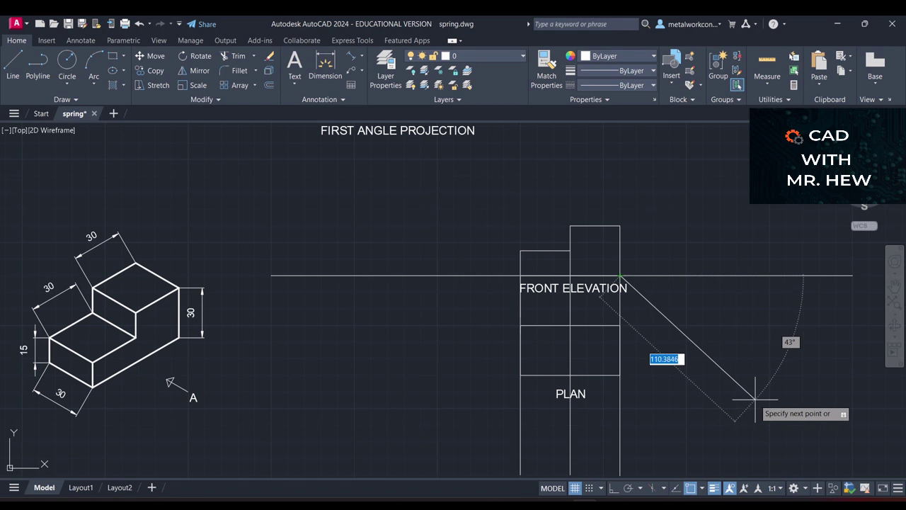
{"action": "type", "text": "100"}
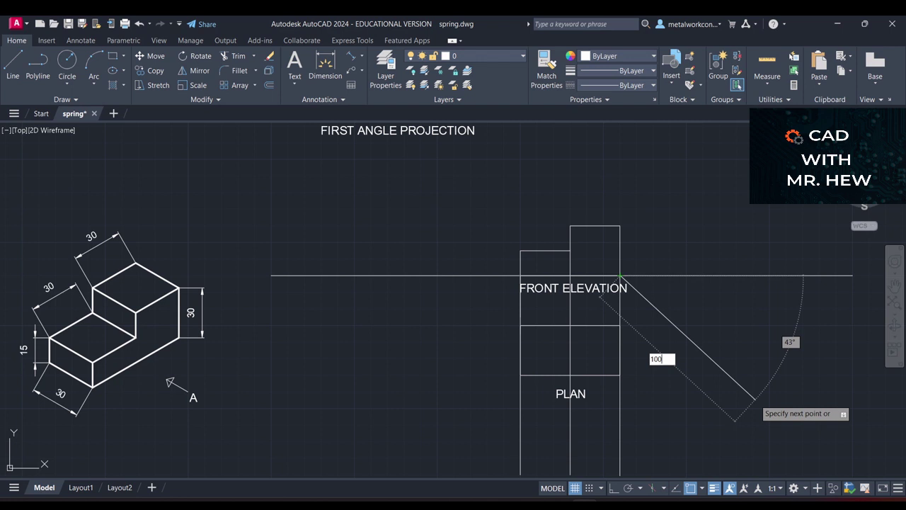
{"action": "key", "text": "Tab"}
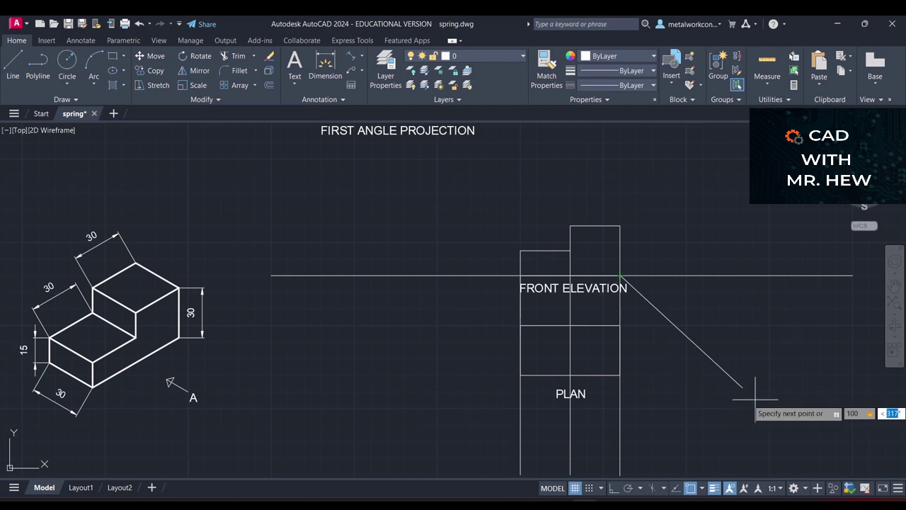
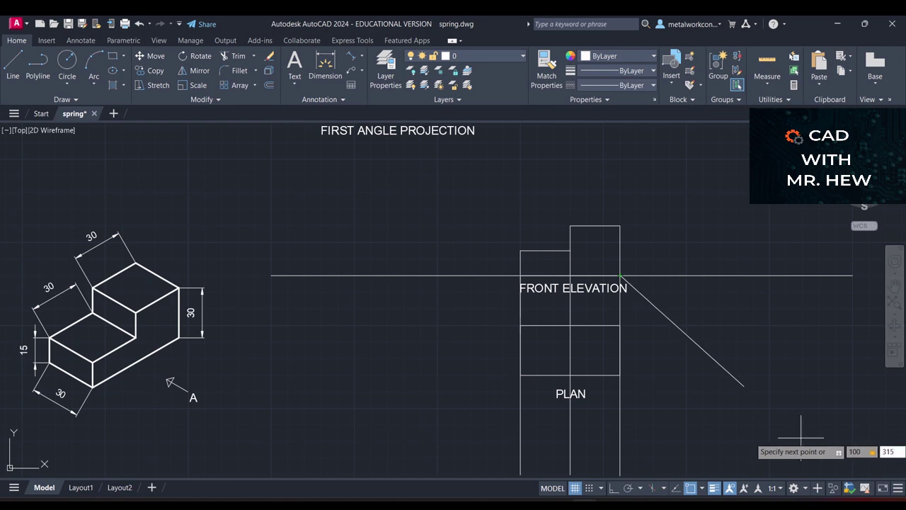
{"action": "type", "text": "5"}
{"action": "key", "text": "Return"}
{"action": "key", "text": "Escape"}
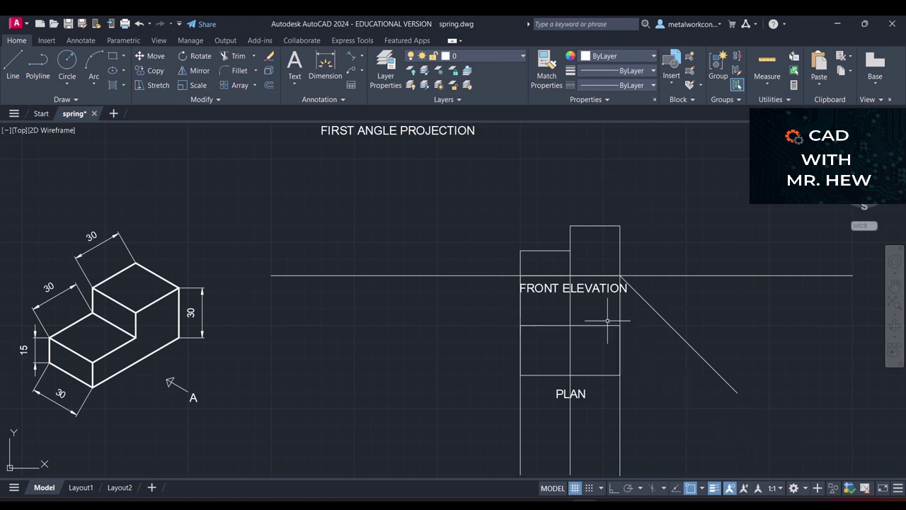
- Draw a horizontal projection line in ortho mode from the plan's upper-right corner out past the diagonal line
{"action": "left_click", "coordinate": [12, 65]}
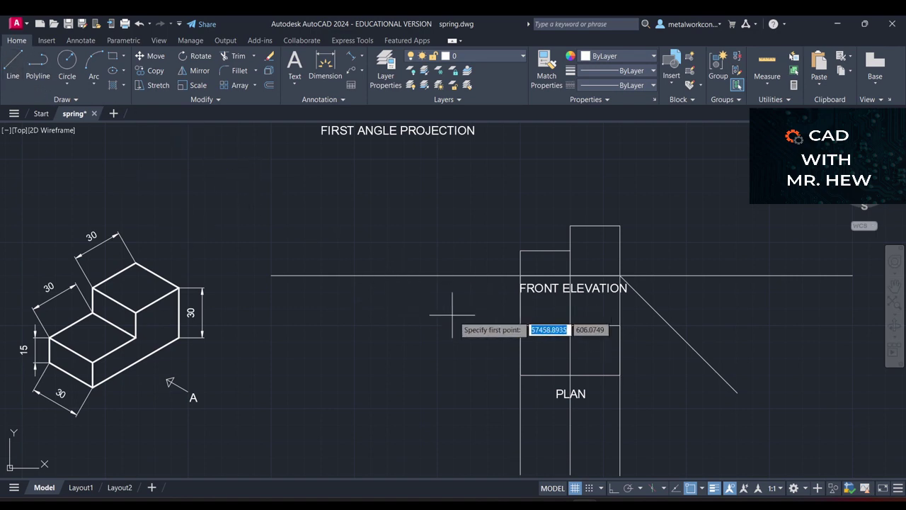
{"action": "left_click", "coordinate": [620, 326]}
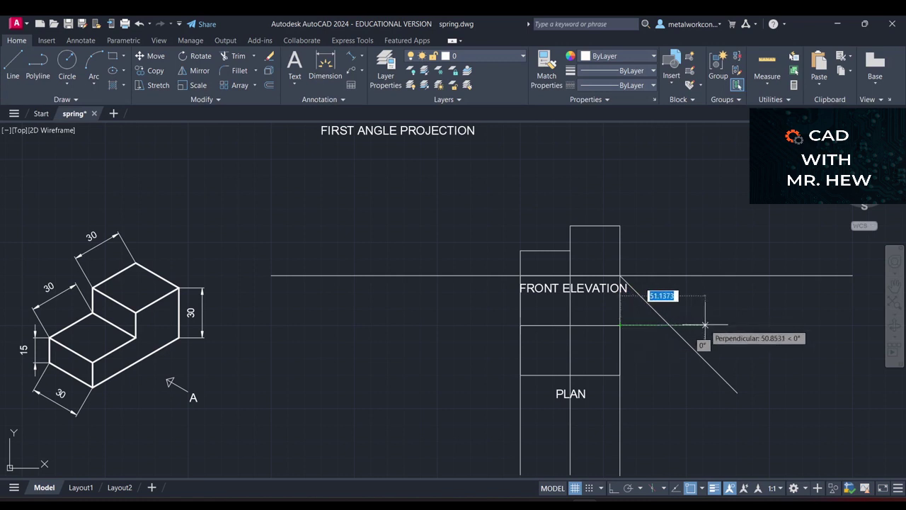
{"action": "left_click", "coordinate": [614, 488]}
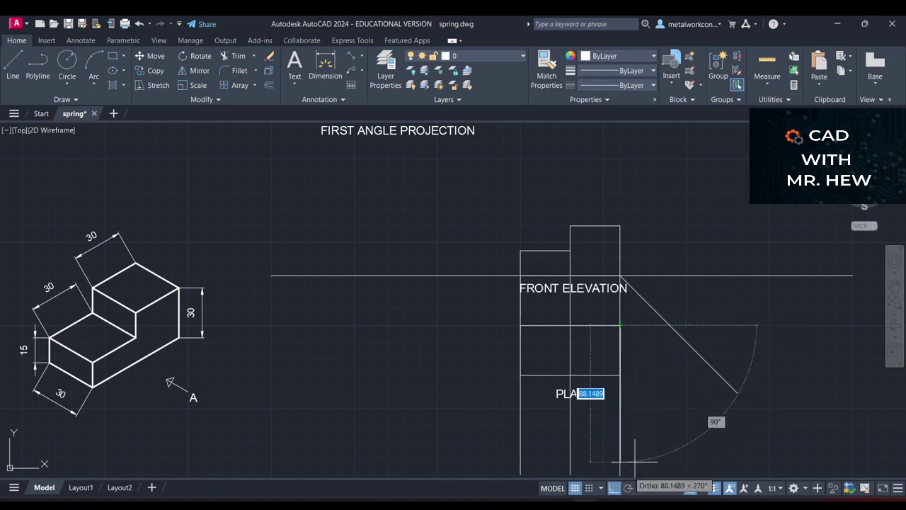
{"action": "left_click", "coordinate": [698, 324]}
{"action": "key", "text": "Escape"}
- Draw a matching horizontal line from the plan's lower-right corner past the diagonal line, and trim both horizontal lines at the diagonal
{"action": "key", "text": "space"}
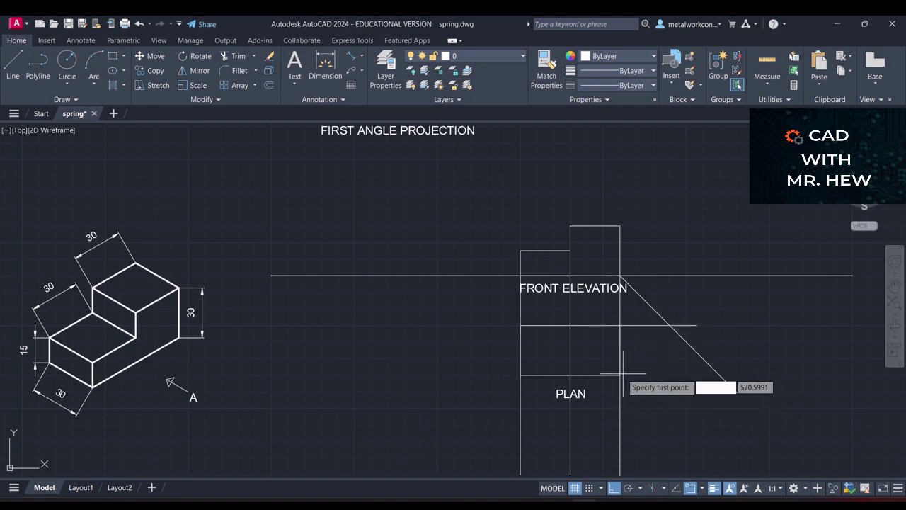
{"action": "left_click", "coordinate": [620, 375]}
{"action": "left_click", "coordinate": [742, 374]}
{"action": "key", "text": "Escape"}
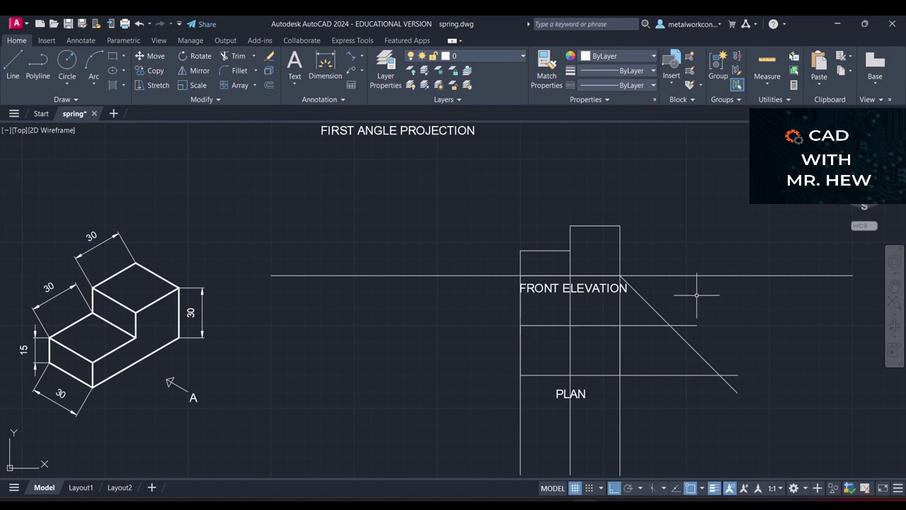
{"action": "left_click", "coordinate": [729, 375]}
{"action": "left_click", "coordinate": [683, 326]}
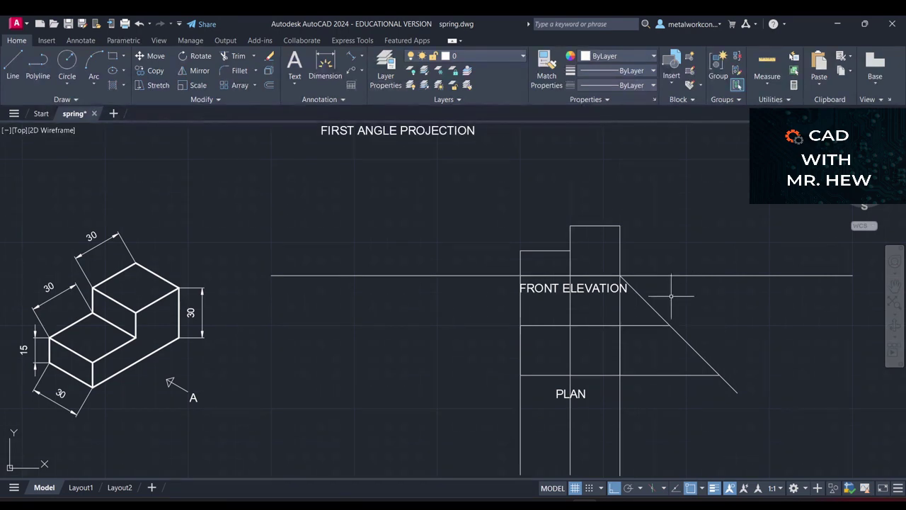
- Draw vertical projection lines upward past the baseline from the two points where the plan's horizontal lines meet the diagonal line
{"action": "left_click", "coordinate": [13, 63]}
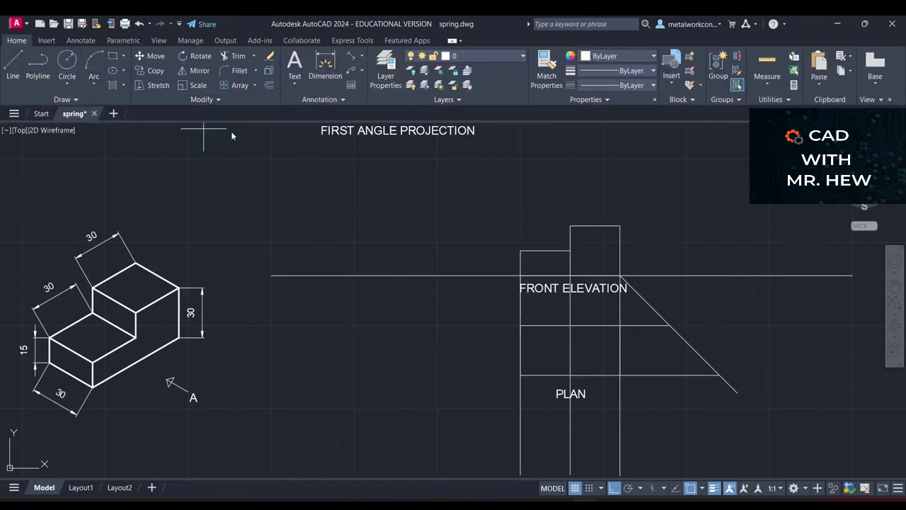
{"action": "left_click", "coordinate": [669, 326]}
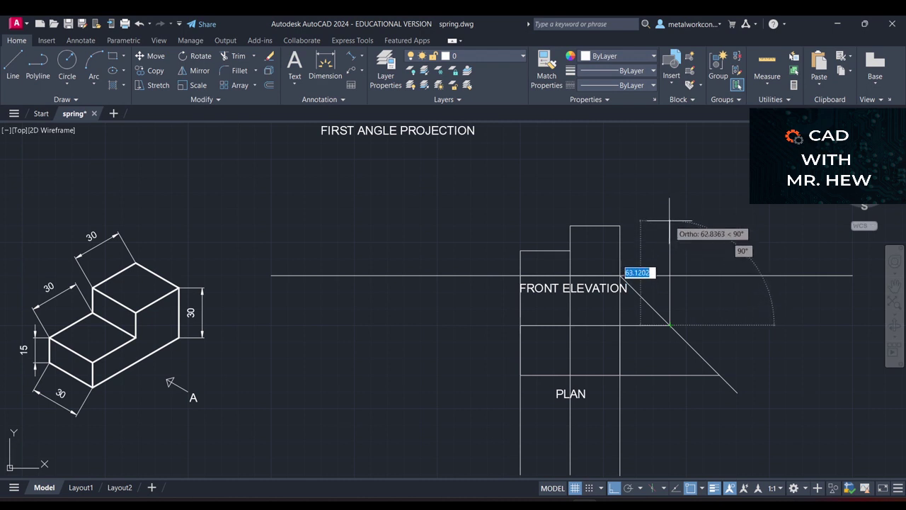
{"action": "left_click", "coordinate": [670, 276]}
{"action": "key", "text": "Escape"}
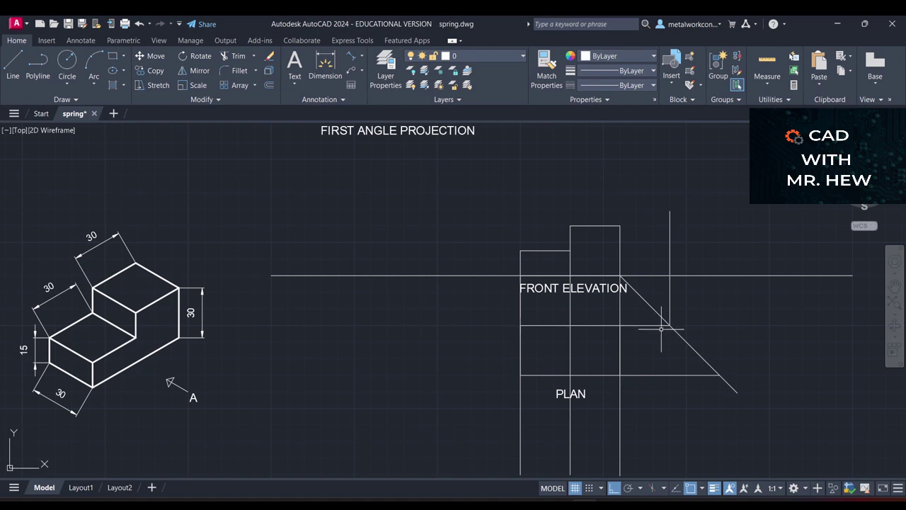
{"action": "key", "text": "space"}
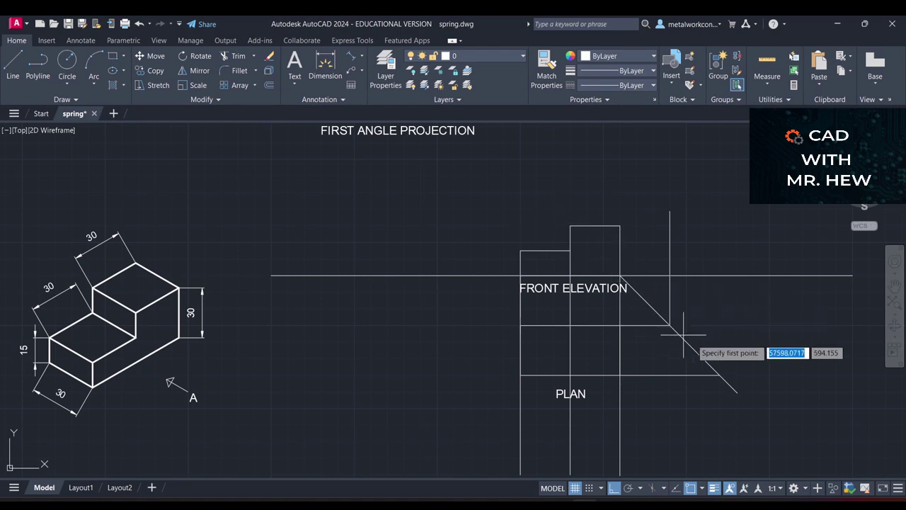
{"action": "left_click", "coordinate": [720, 376]}
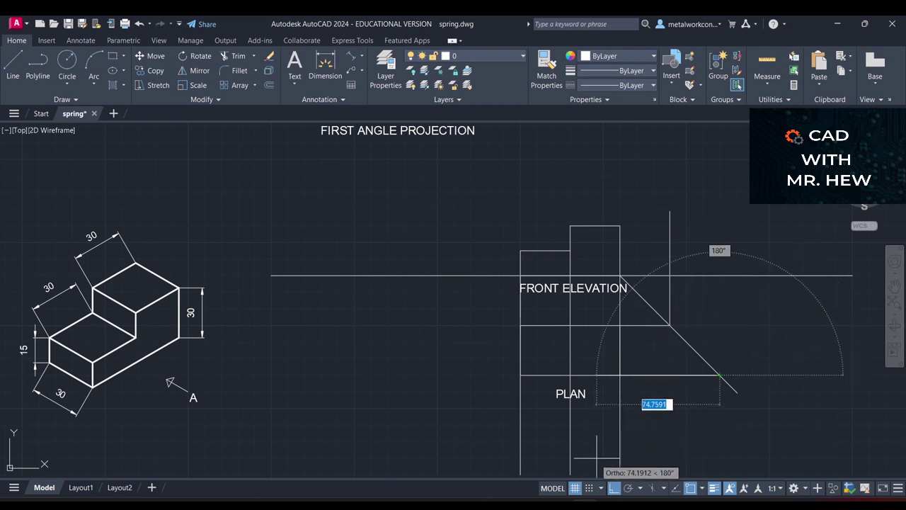
{"action": "left_click", "coordinate": [720, 225]}
{"action": "key", "text": "Escape"}
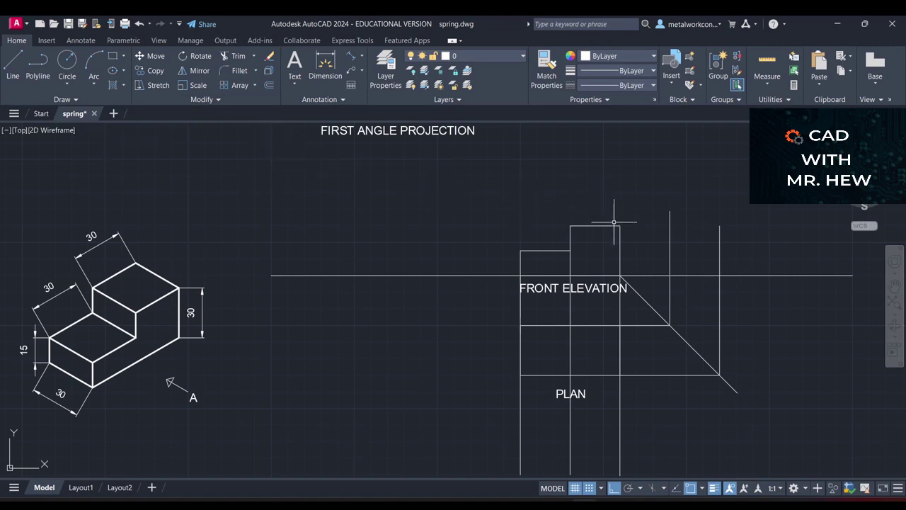
- Draw a horizontal projection line between the front elevation's top-right corner and the upper end of the outer vertical projection line
{"action": "left_click", "coordinate": [14, 60]}
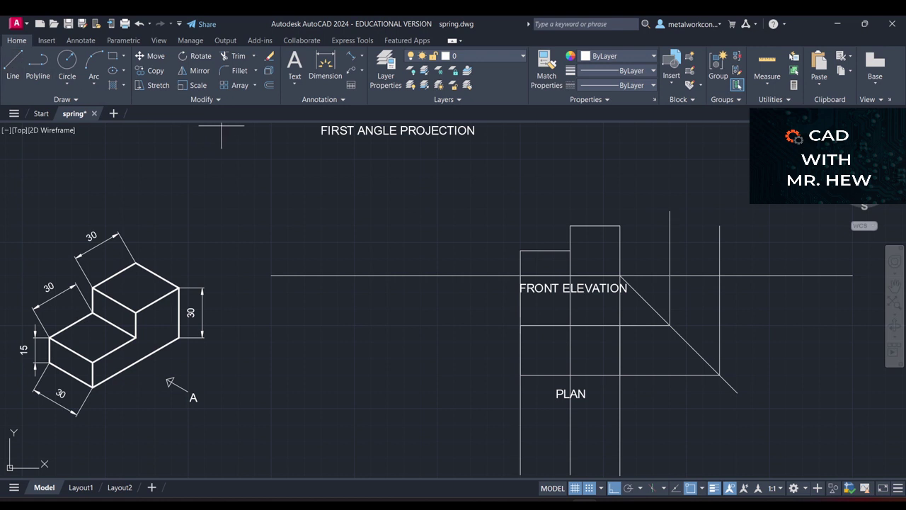
{"action": "left_click", "coordinate": [720, 226]}
{"action": "key", "text": "Escape"}
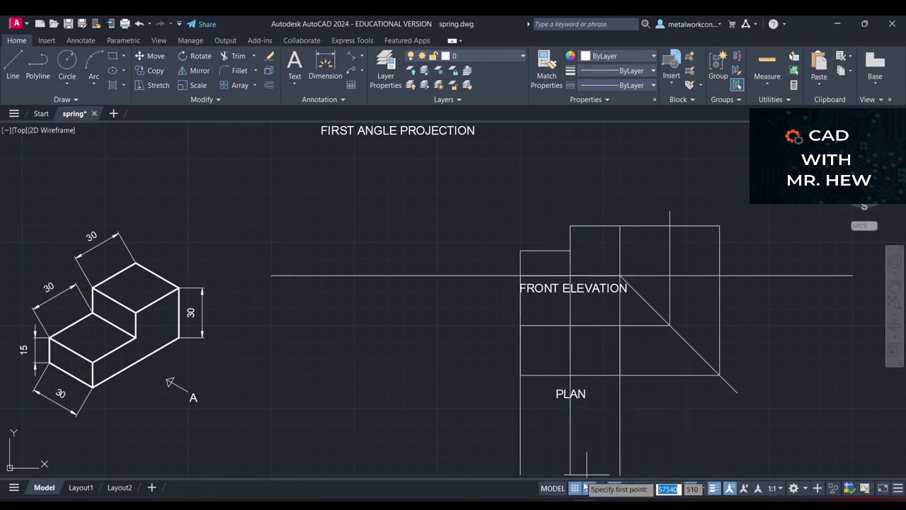
- With grid snap off, draw a horizontal line from the front elevation's inner step corner to the outer vertical line, and label the view END ELEVATION
{"action": "left_click", "coordinate": [588, 488]}
{"action": "key", "text": "F8"}
{"action": "left_click", "coordinate": [570, 251]}
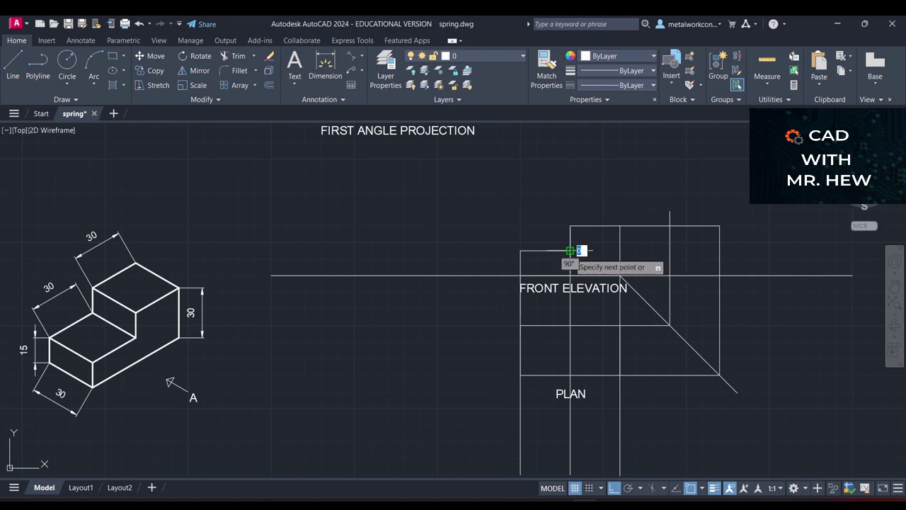
{"action": "left_click", "coordinate": [719, 251]}
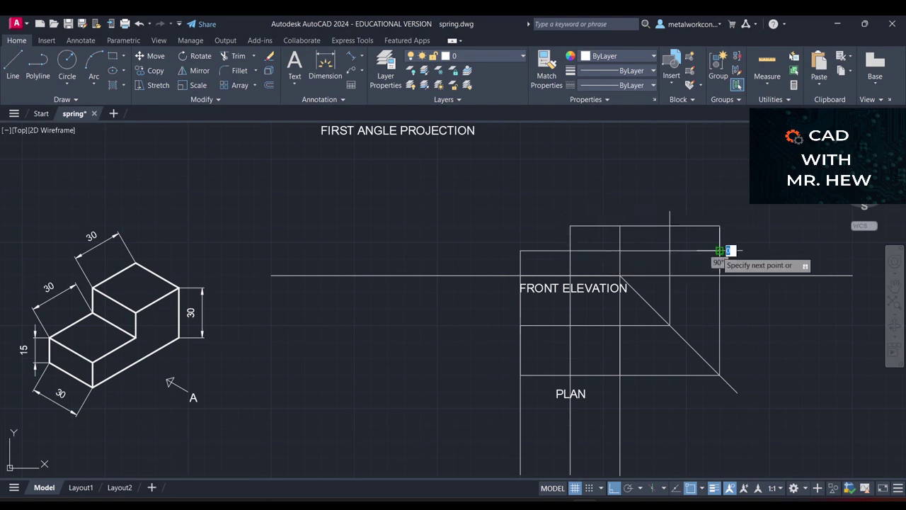
{"action": "key", "text": "Return"}
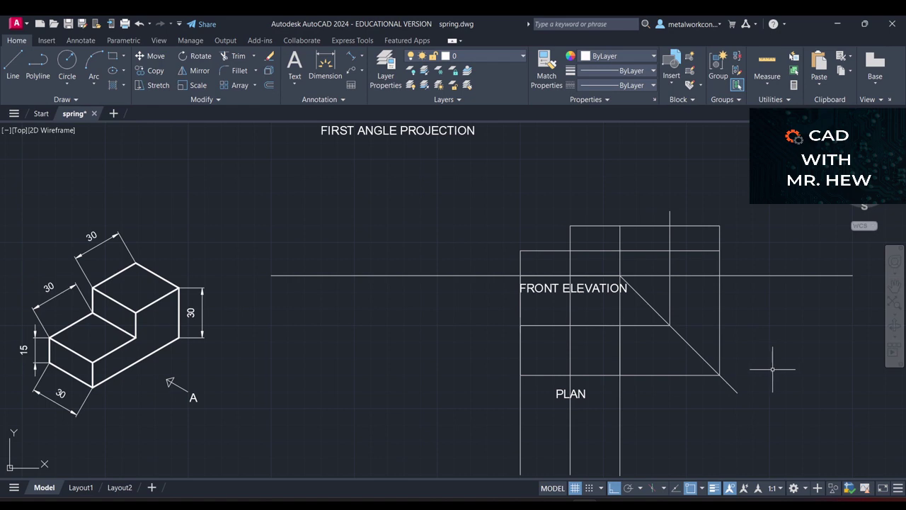
{"action": "left_click", "coordinate": [718, 286]}
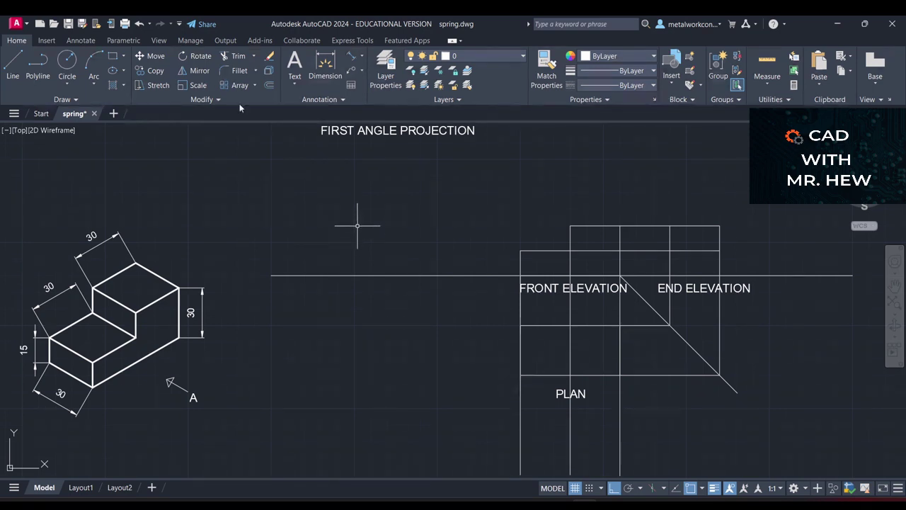
- Draw a 100 mm line at 225° from the point where the front elevation's lower-left corner meets the baseline
{"action": "left_click", "coordinate": [13, 62]}
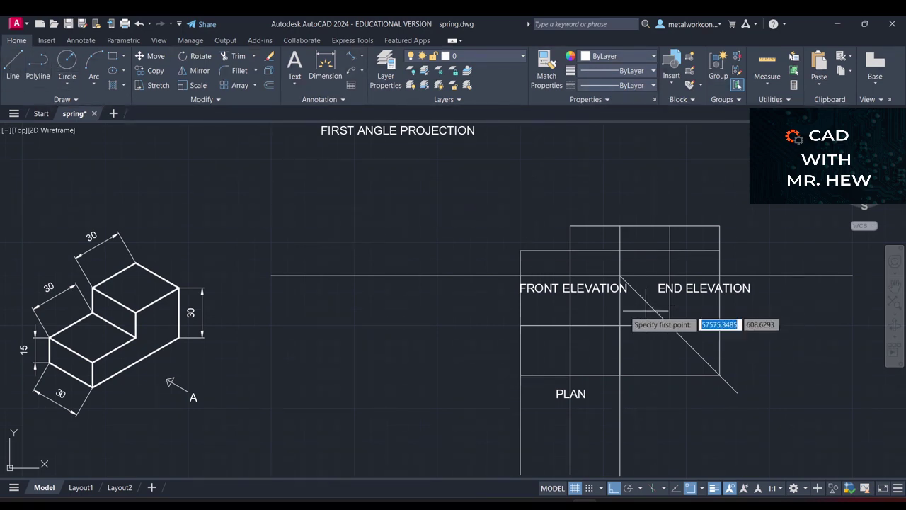
{"action": "left_click", "coordinate": [521, 275]}
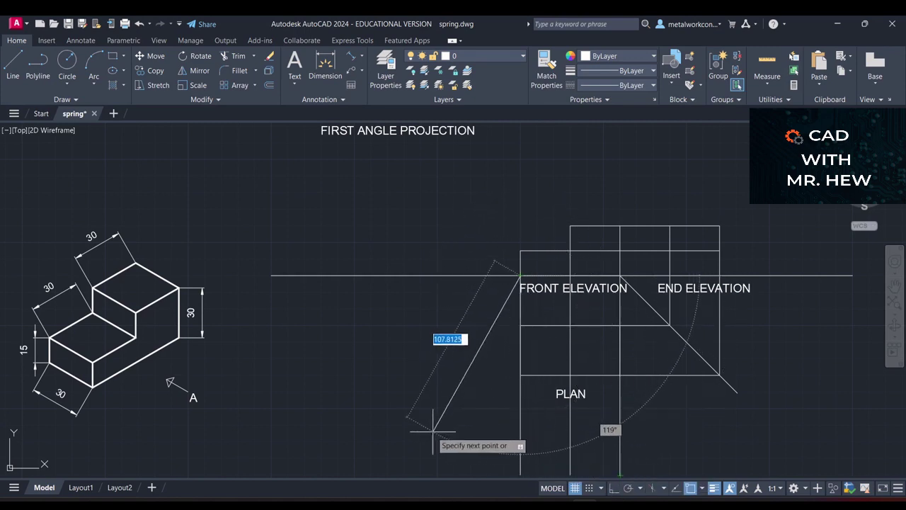
{"action": "type", "text": "100"}
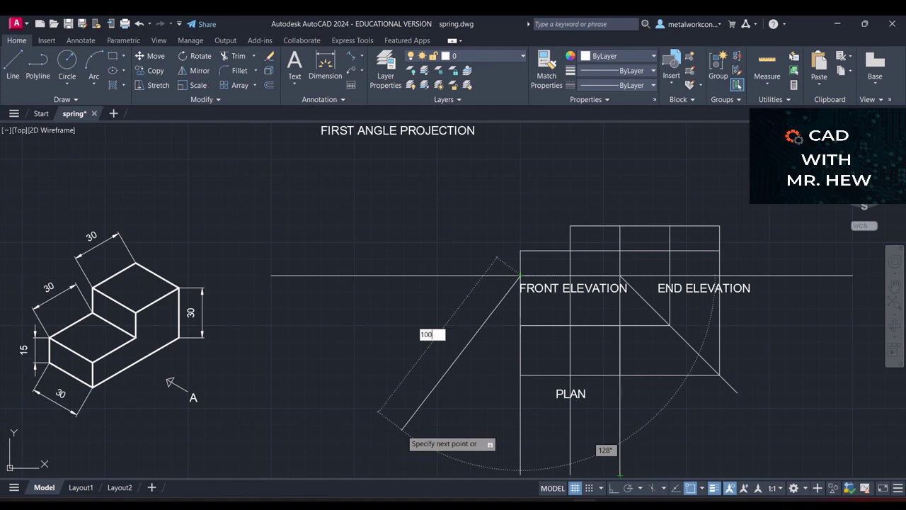
{"action": "key", "text": "Tab"}
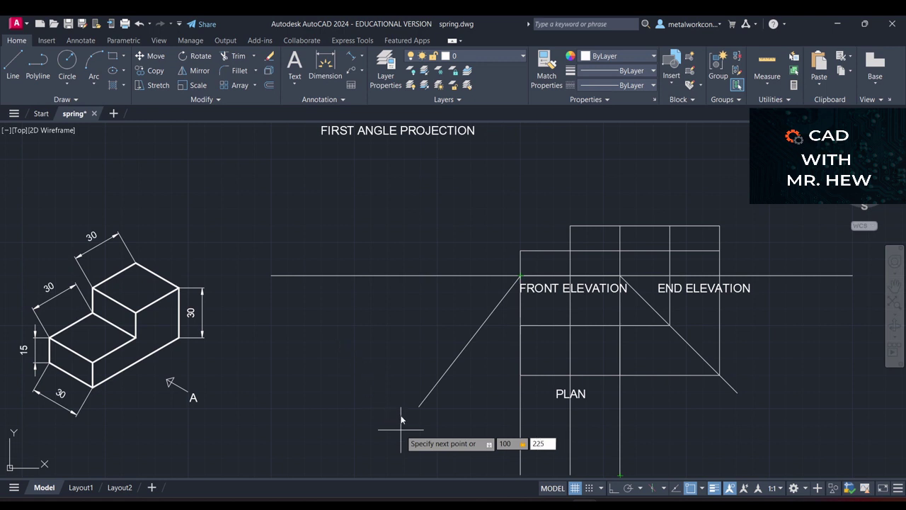
{"action": "key", "text": "Return"}
{"action": "key", "text": "Escape"}
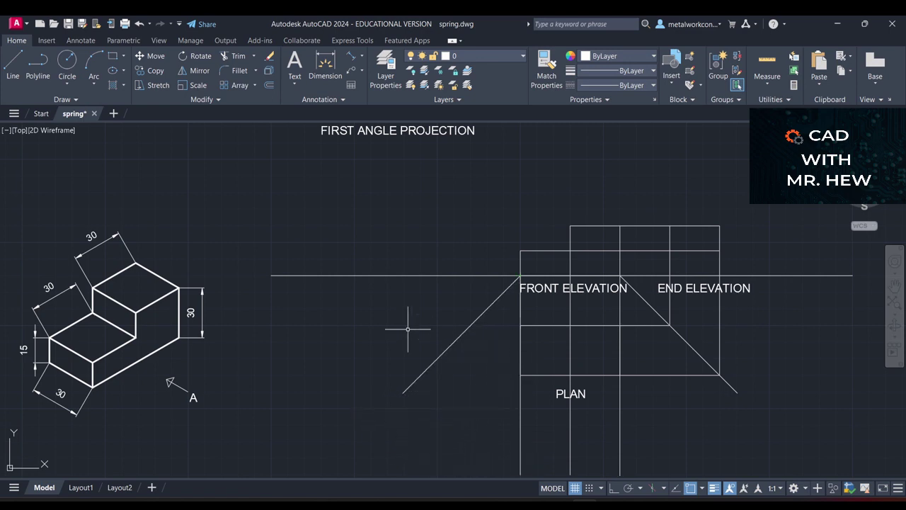
- With Ortho on, draw a horizontal projection line from the plan's upper-left corner leftward past the new diagonal line
{"action": "left_click", "coordinate": [8, 62]}
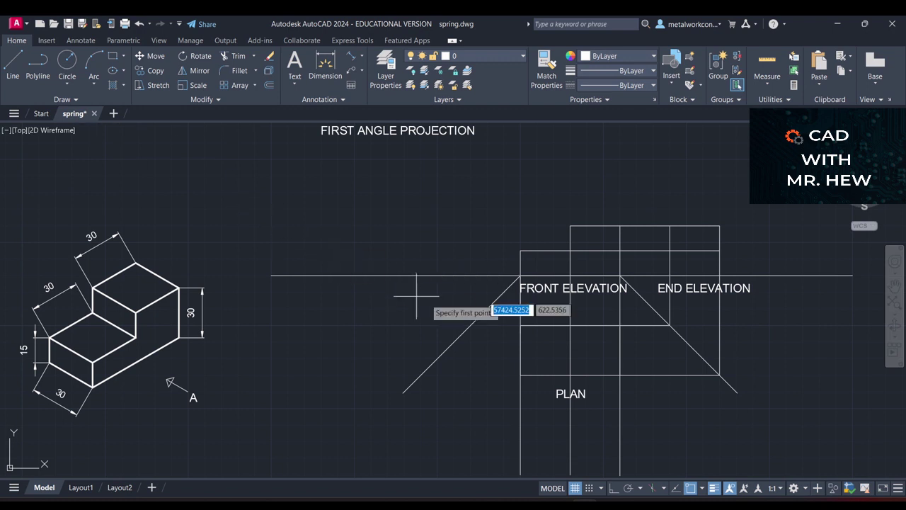
{"action": "left_click", "coordinate": [520, 325]}
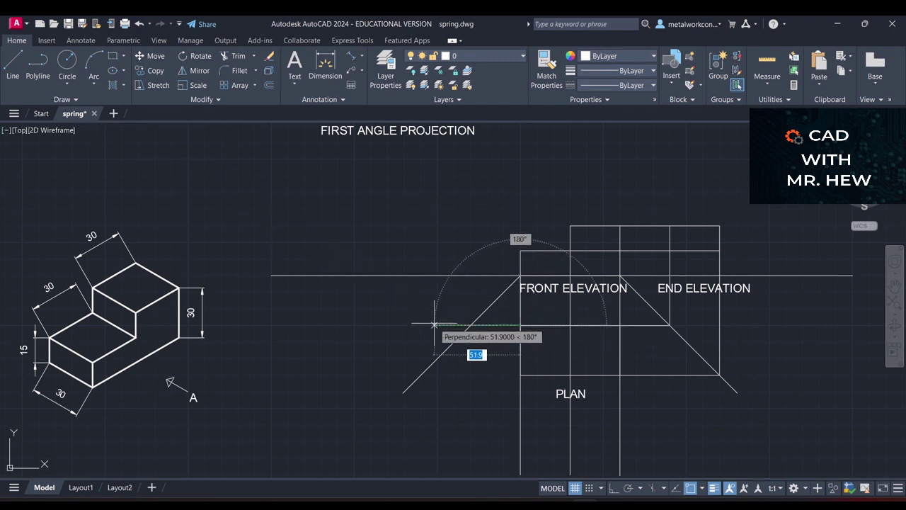
{"action": "left_click", "coordinate": [615, 487]}
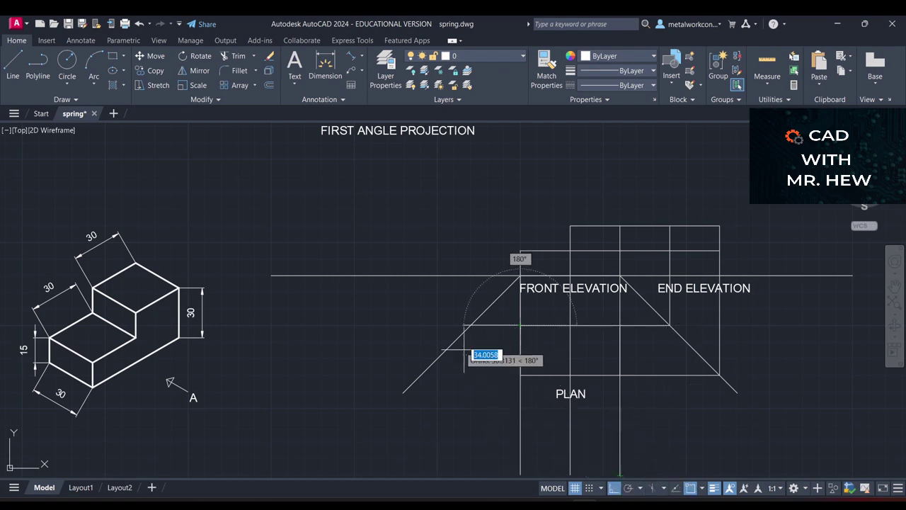
{"action": "left_click", "coordinate": [469, 325]}
{"action": "key", "text": "Return"}
- Draw a matching horizontal line from the plan's lower-left corner to the left diagonal, and end both horizontal lines at that diagonal
{"action": "key", "text": "Return"}
{"action": "left_click", "coordinate": [520, 375]}
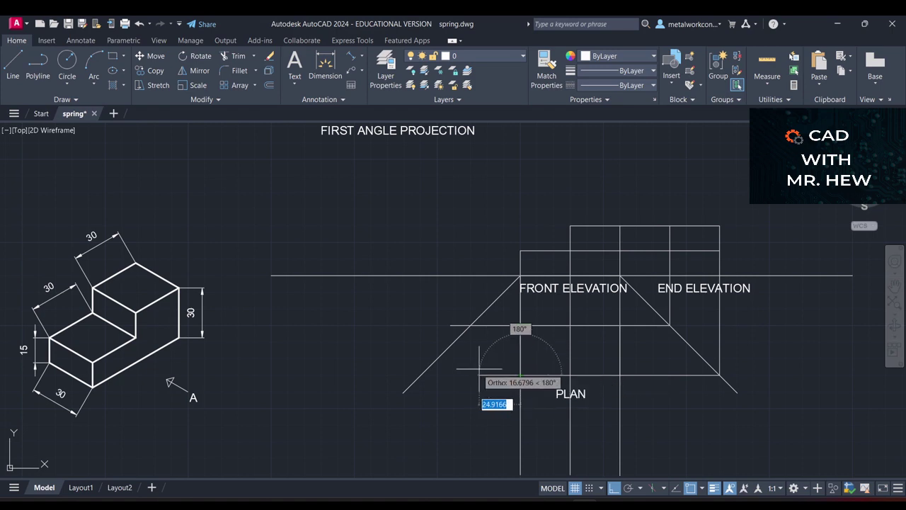
{"action": "left_click", "coordinate": [402, 367]}
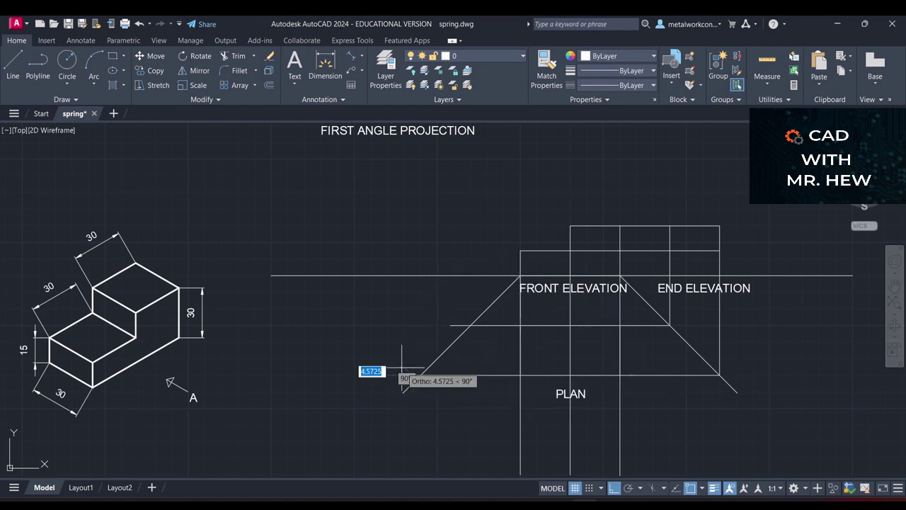
{"action": "key", "text": "Return"}
{"action": "key", "text": "ctrl+z"}
{"action": "key", "text": "ctrl+z"}
- Draw vertical projection lines from the two points where the plan's horizontal lines meet the left diagonal up to the front elevation's top level
{"action": "left_click", "coordinate": [14, 66]}
{"action": "left_click", "coordinate": [470, 326]}
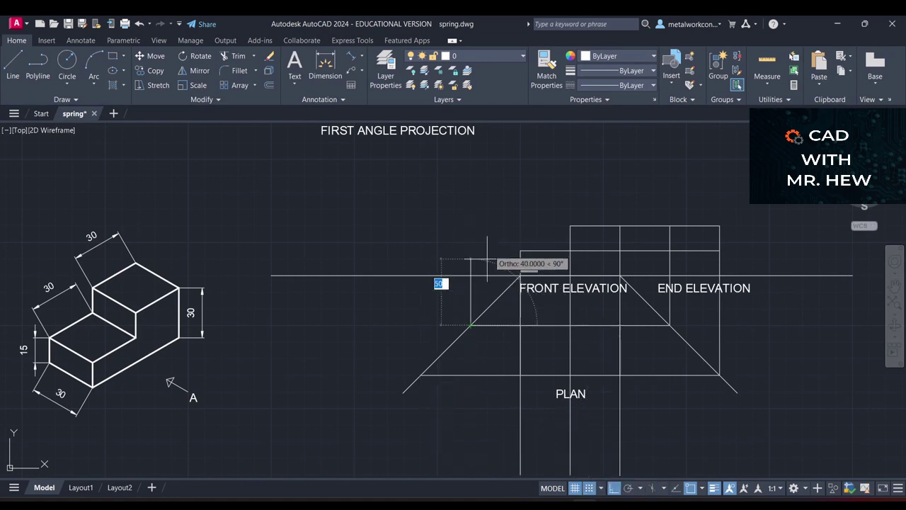
{"action": "left_click", "coordinate": [470, 226]}
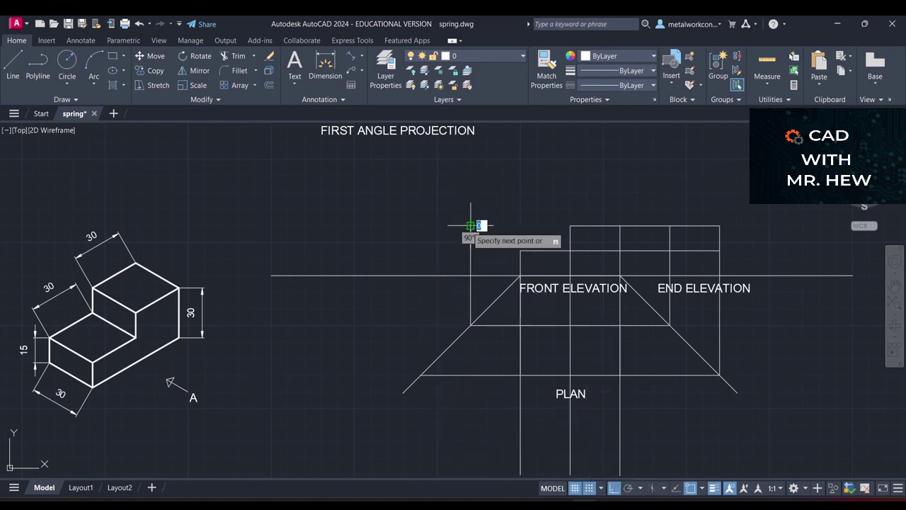
{"action": "key", "text": "Escape"}
{"action": "key", "text": "Return"}
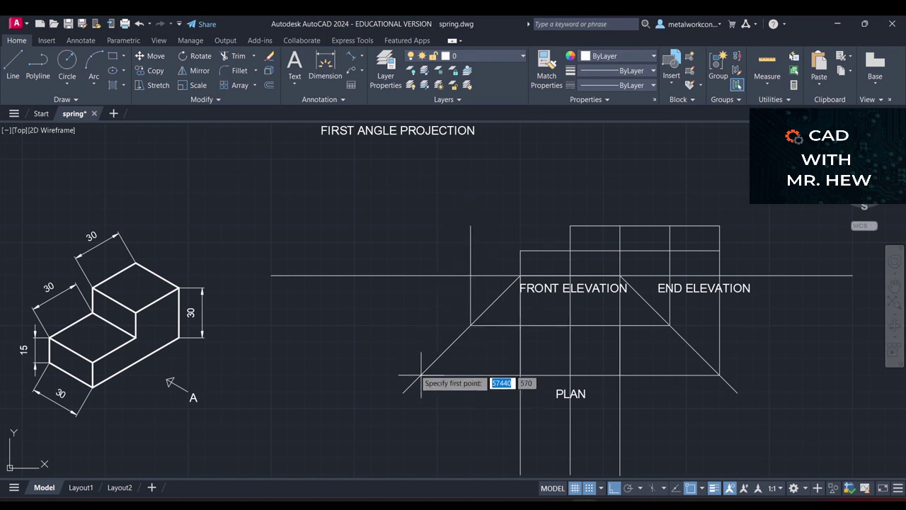
{"action": "left_click", "coordinate": [421, 375]}
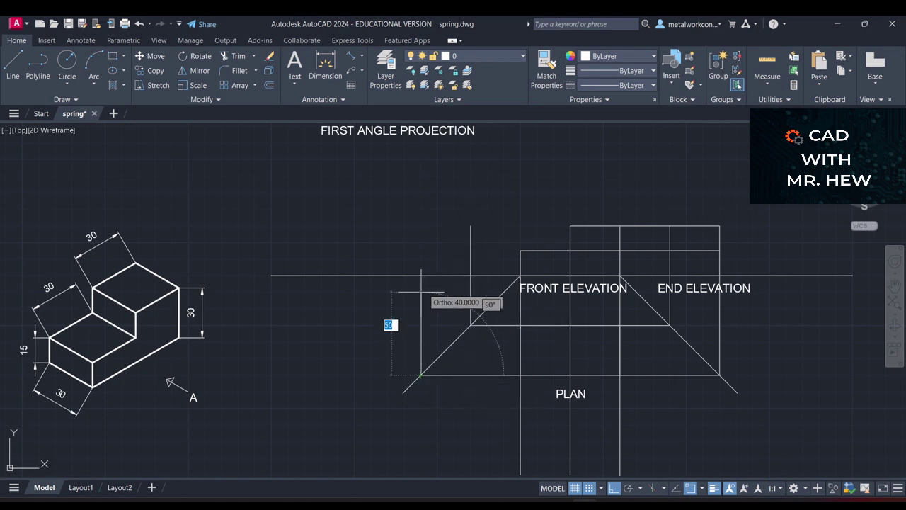
{"action": "left_click", "coordinate": [421, 225]}
{"action": "key", "text": "Escape"}
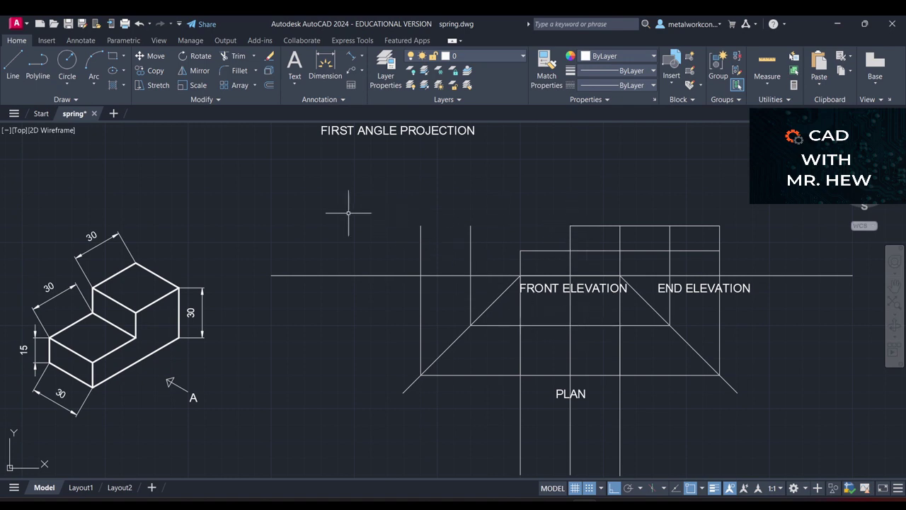
- Draw a horizontal projection line from the front elevation's upper-left top corner to the upper end of the outer left vertical line
{"action": "left_click", "coordinate": [13, 64]}
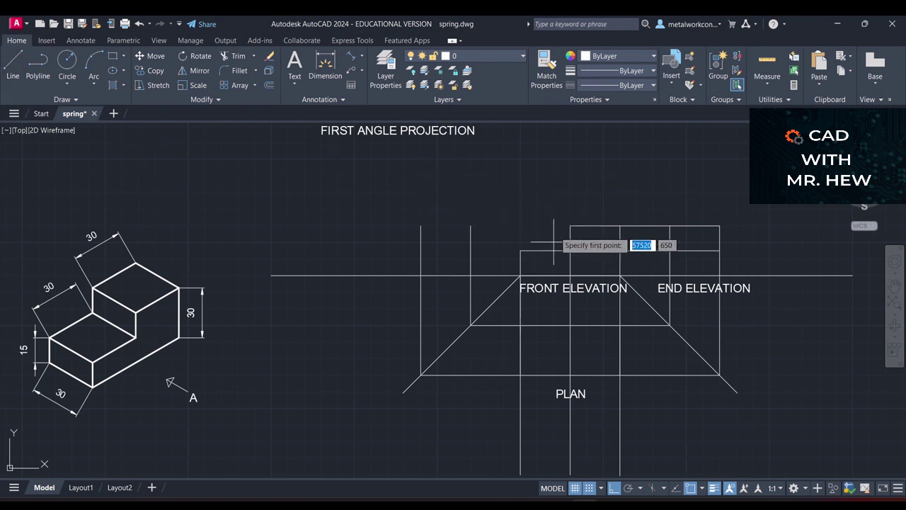
{"action": "left_click", "coordinate": [421, 225]}
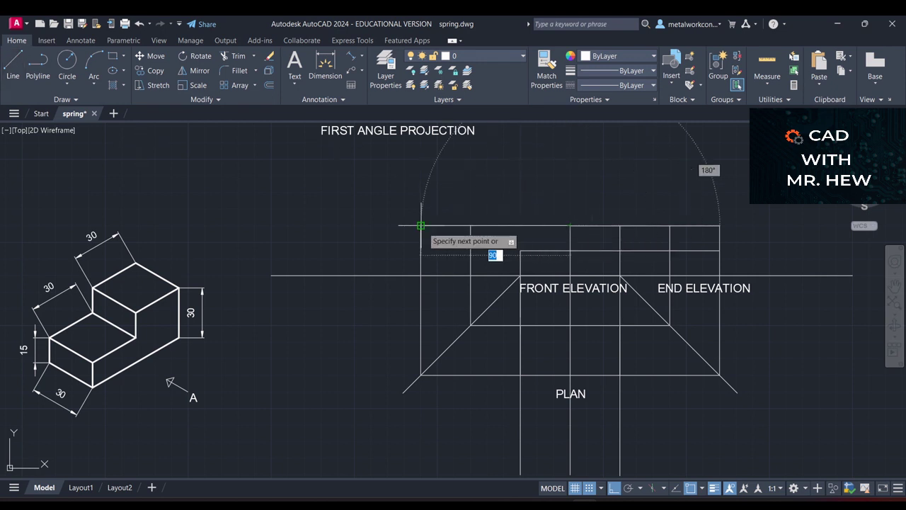
{"action": "key", "text": "Escape"}
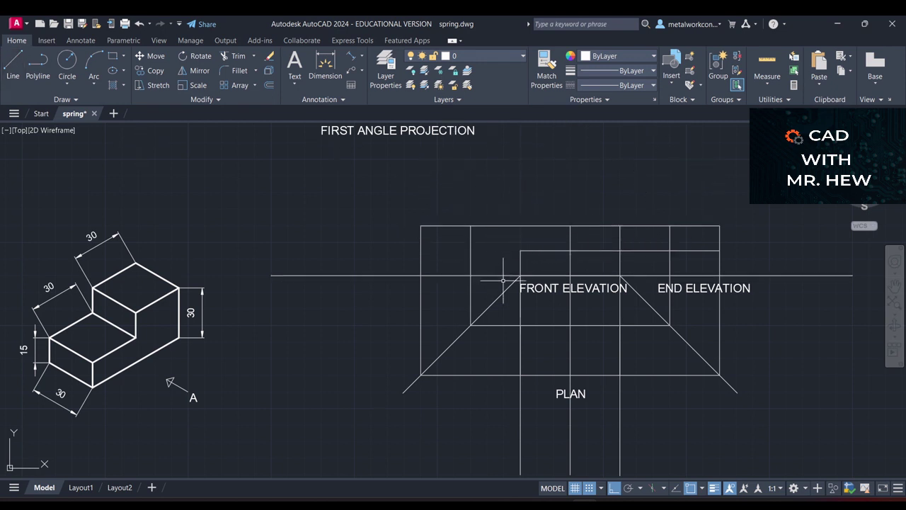
- Draw a horizontal projection line from the upper-left corner of the front elevation's lower step to the outer left vertical line
{"action": "key", "text": "Return"}
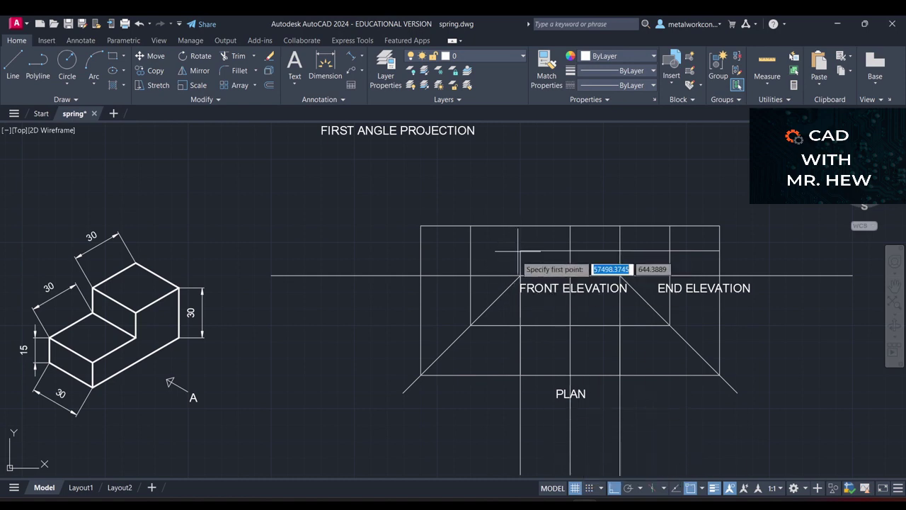
{"action": "left_click", "coordinate": [520, 250]}
{"action": "left_click", "coordinate": [421, 250]}
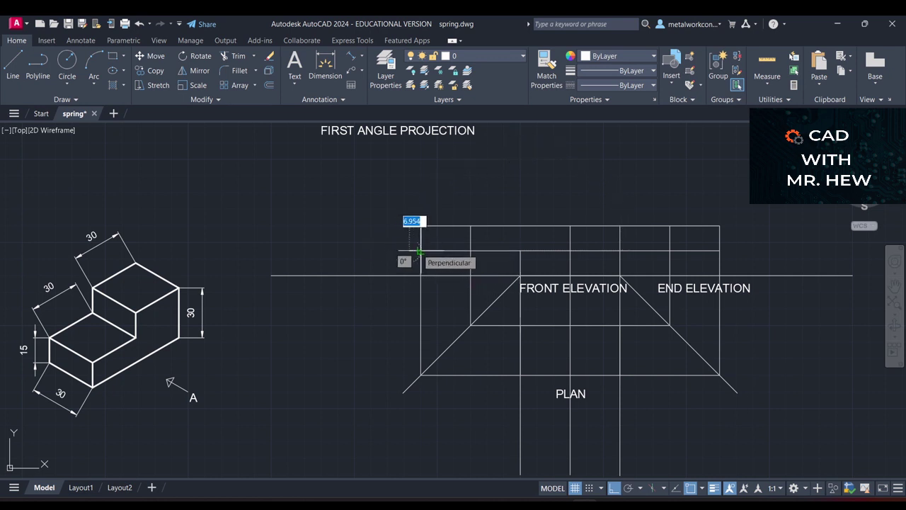
{"action": "left_click", "coordinate": [410, 256]}
{"action": "key", "text": "Escape"}
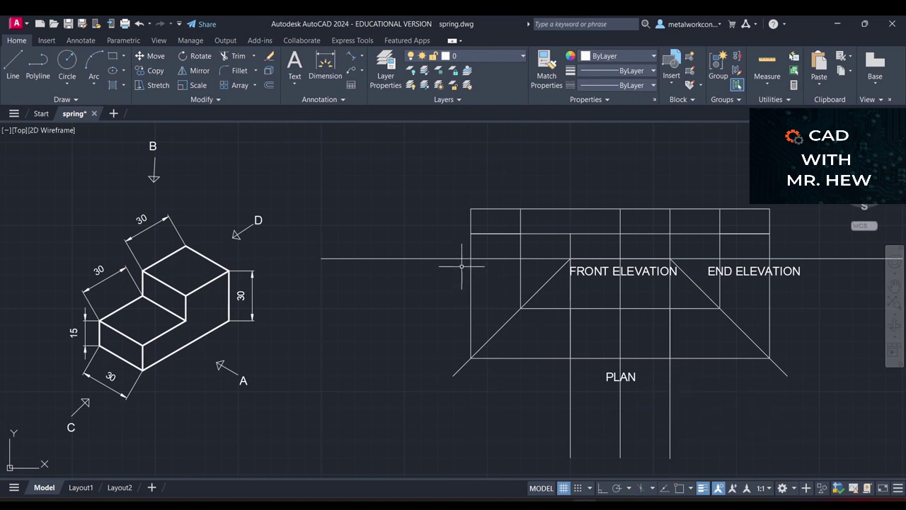
- Label the left view END ELEVATION (D), add A, B and C to the other view labels, and put the views' edges on the outline layer
{"action": "left_click", "coordinate": [588, 272]}
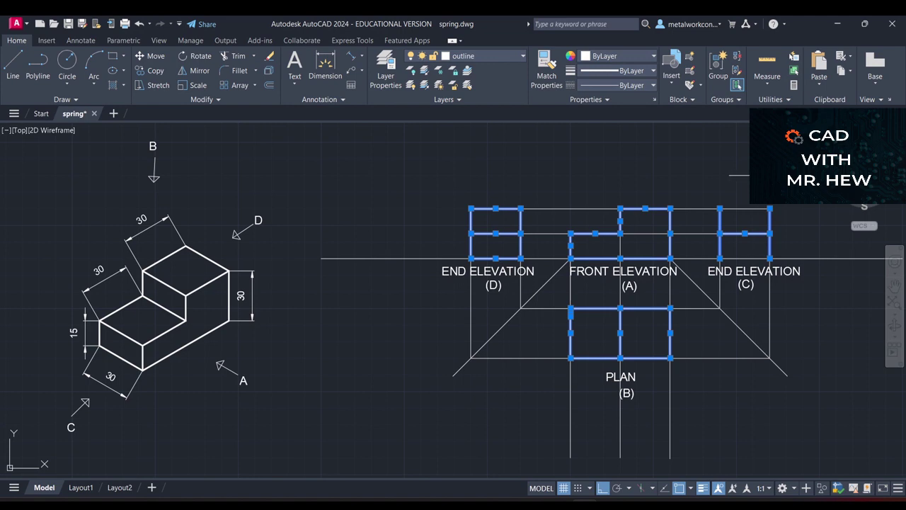
{"action": "key", "text": "Escape"}
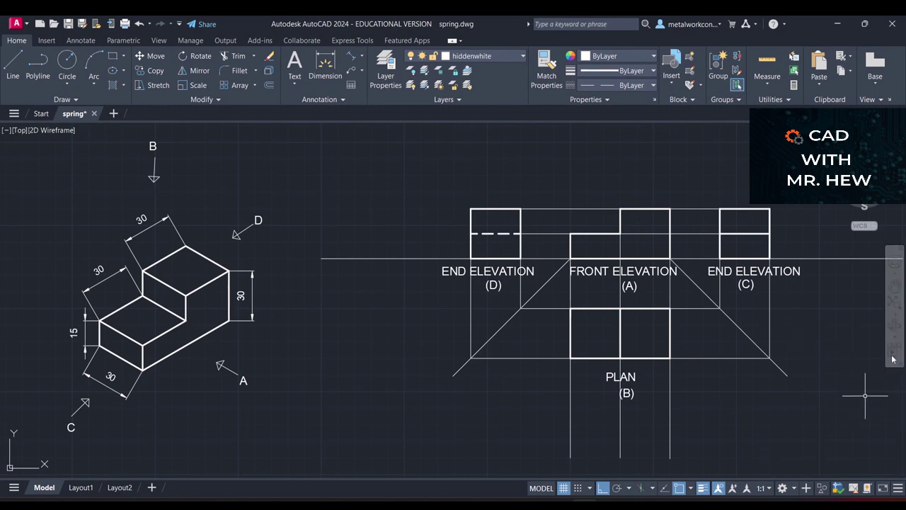
{"action": "left_click", "coordinate": [894, 287]}
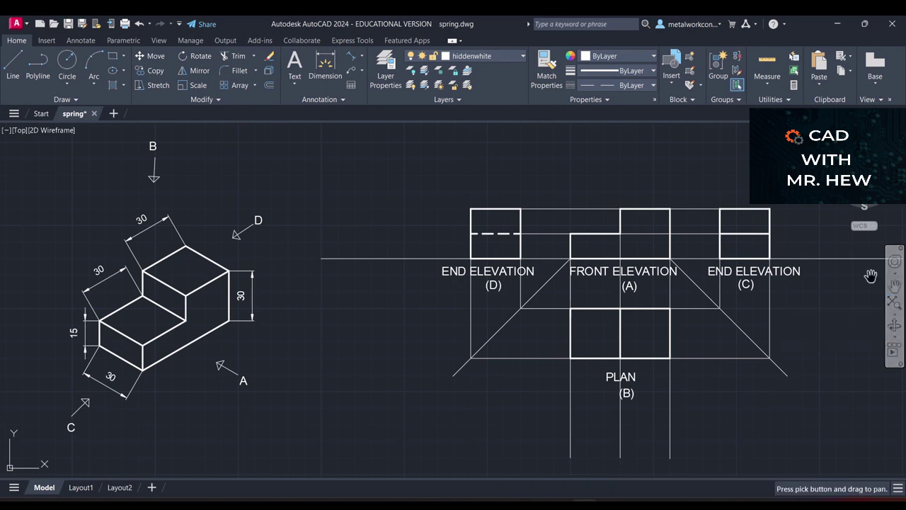
{"action": "left_click_drag", "start_coordinate": [841, 235], "coordinate": [835, 265]}
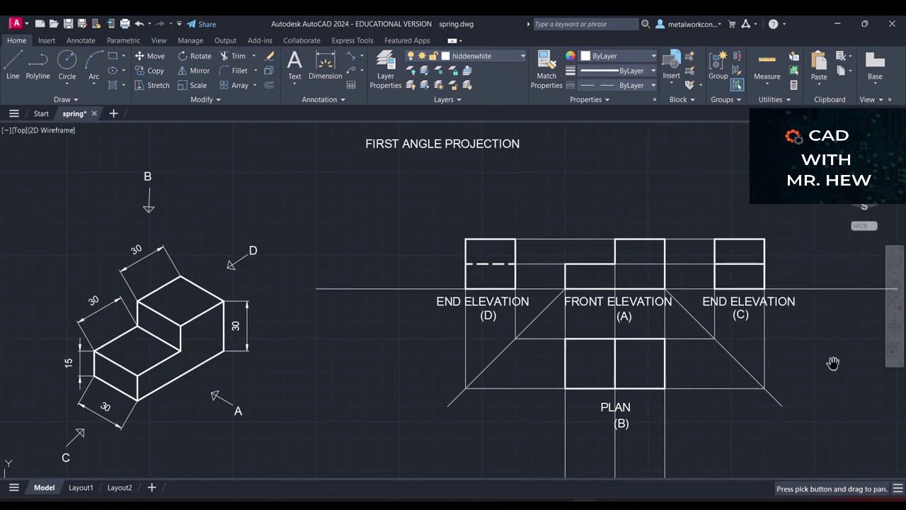